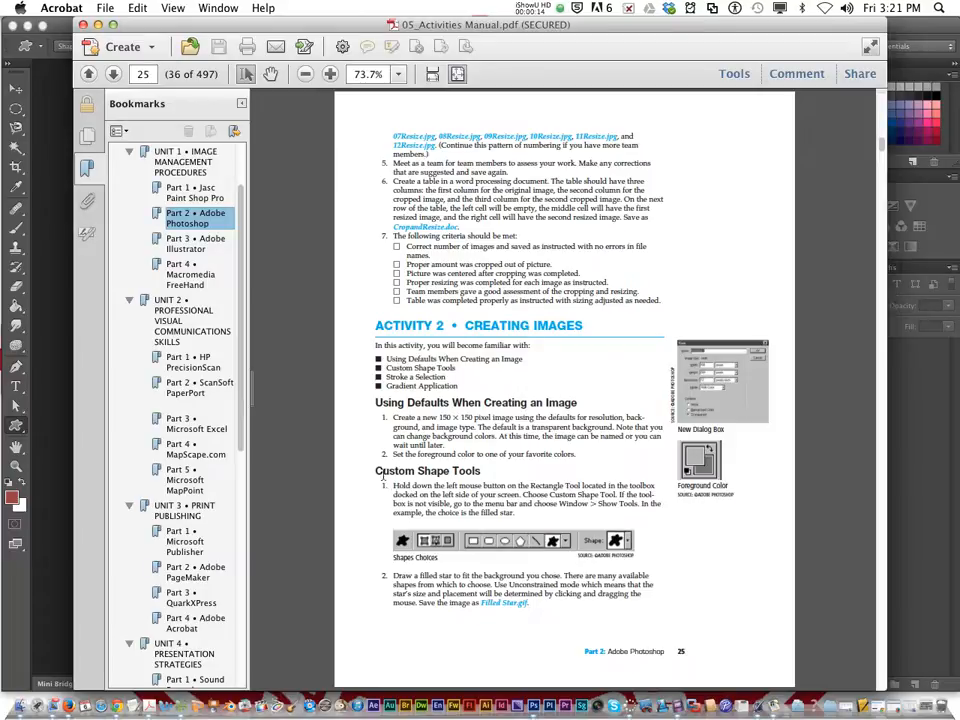
Read the manual's instructions for the 300 × 300 pixel custom shape exercise and switch to Photoshop.
scroll(469, 404, "down", 3)
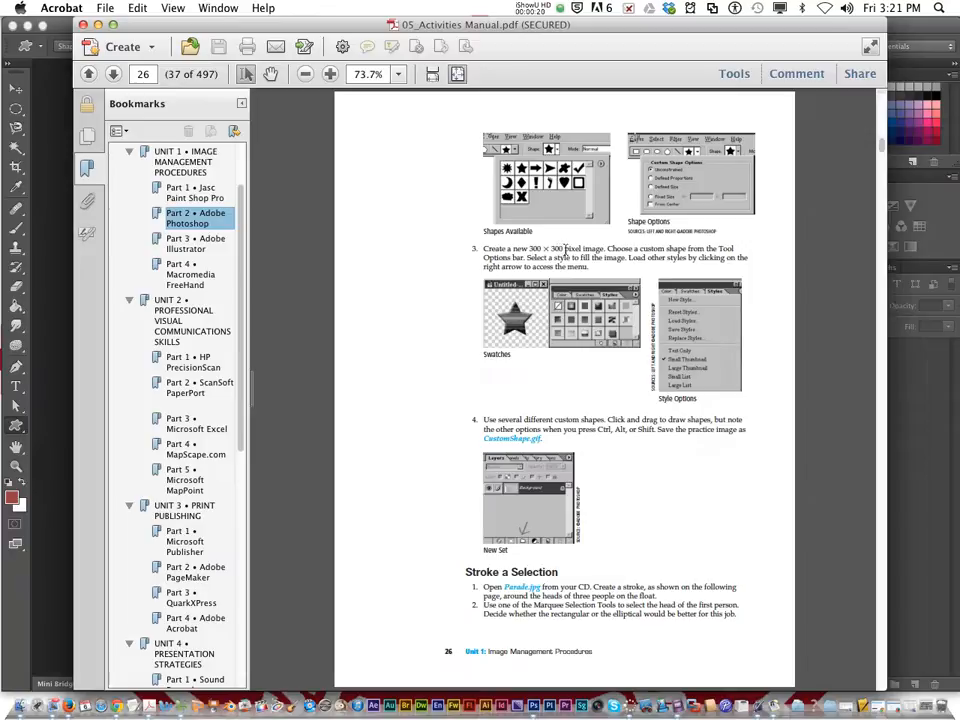
left_click(98, 25)
left_click(60, 27)
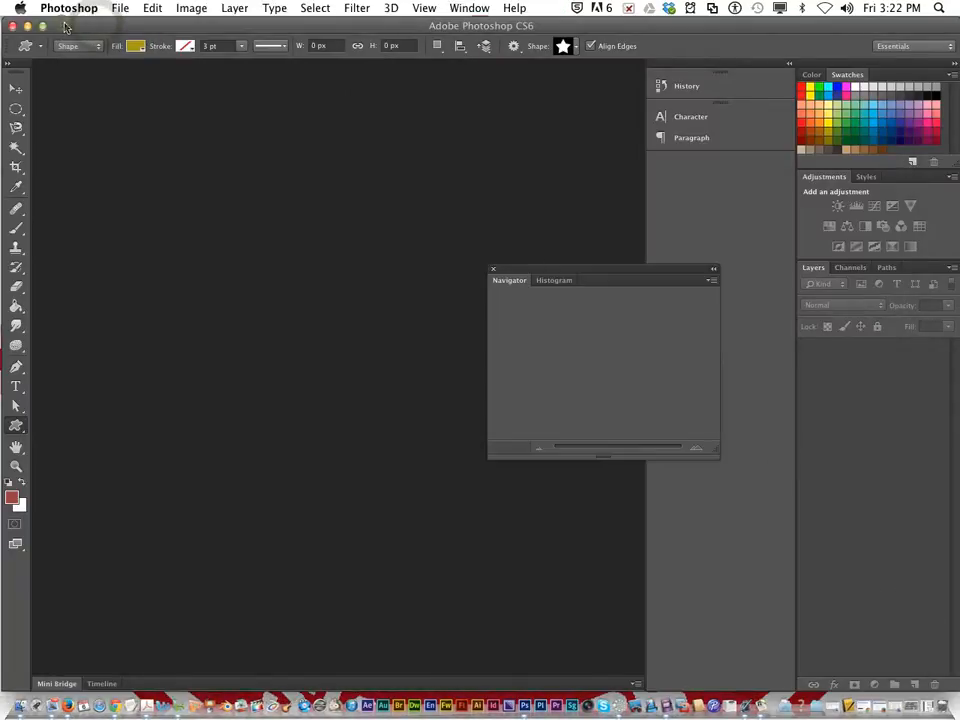
Create a new document named CustomShape, 300 pixels wide and 300 pixels high.
left_click(120, 9)
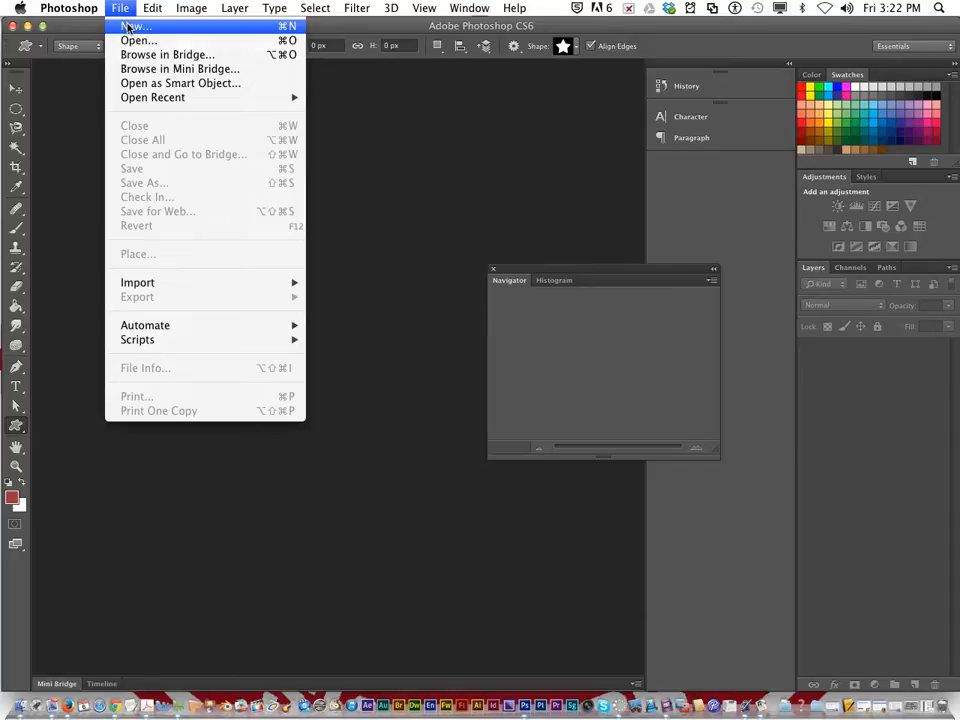
left_click(128, 27)
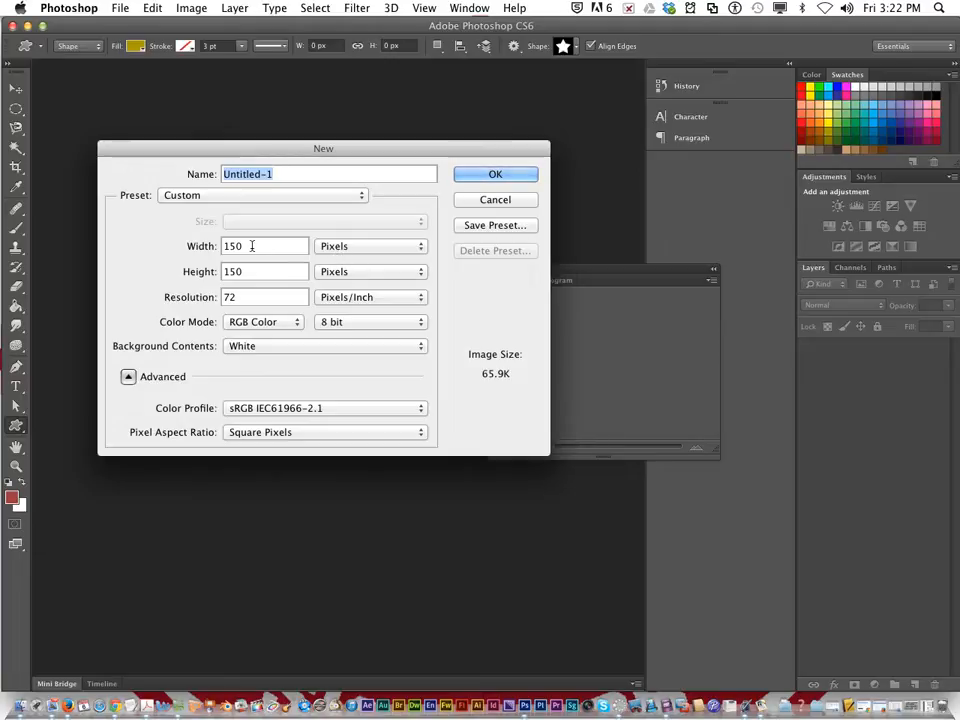
left_click_drag(253, 246, 223, 246)
type("300")
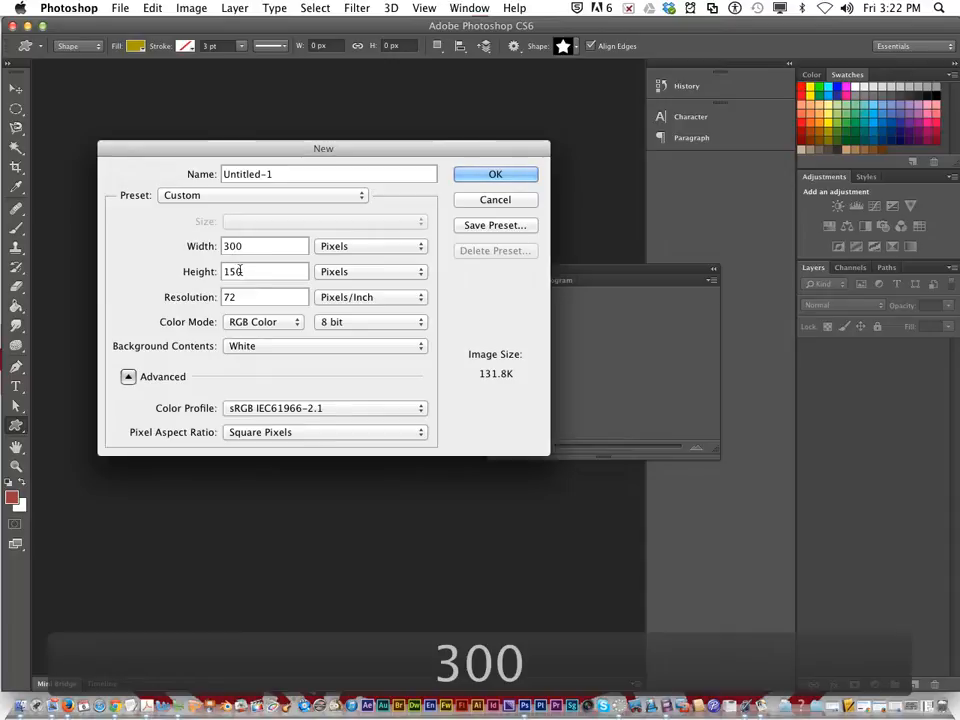
left_click_drag(240, 271, 184, 271)
type("300")
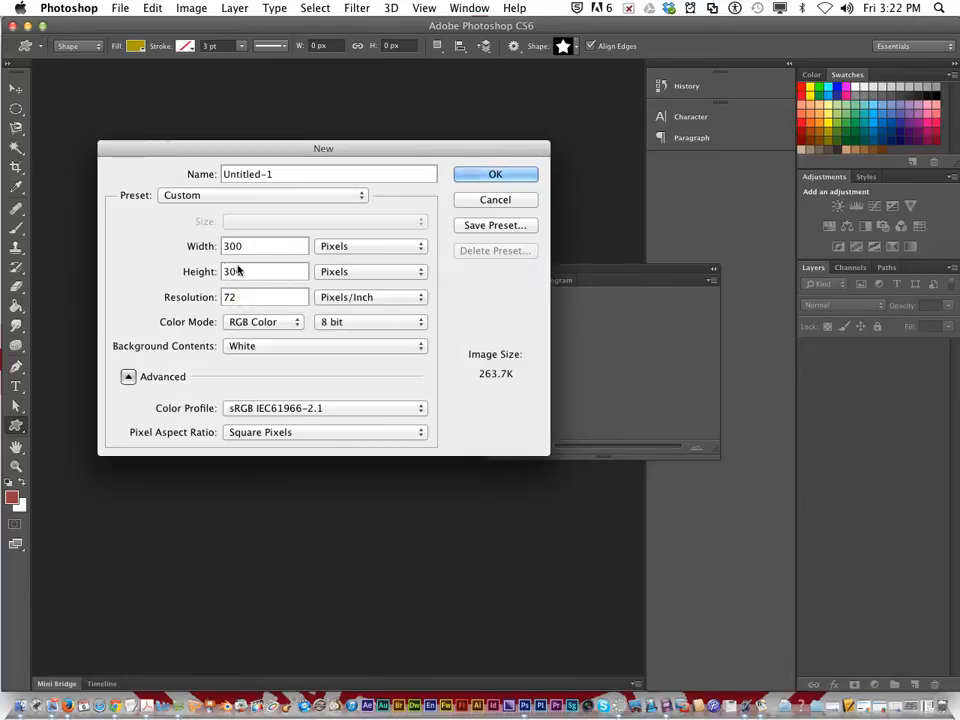
left_click_drag(287, 173, 205, 178)
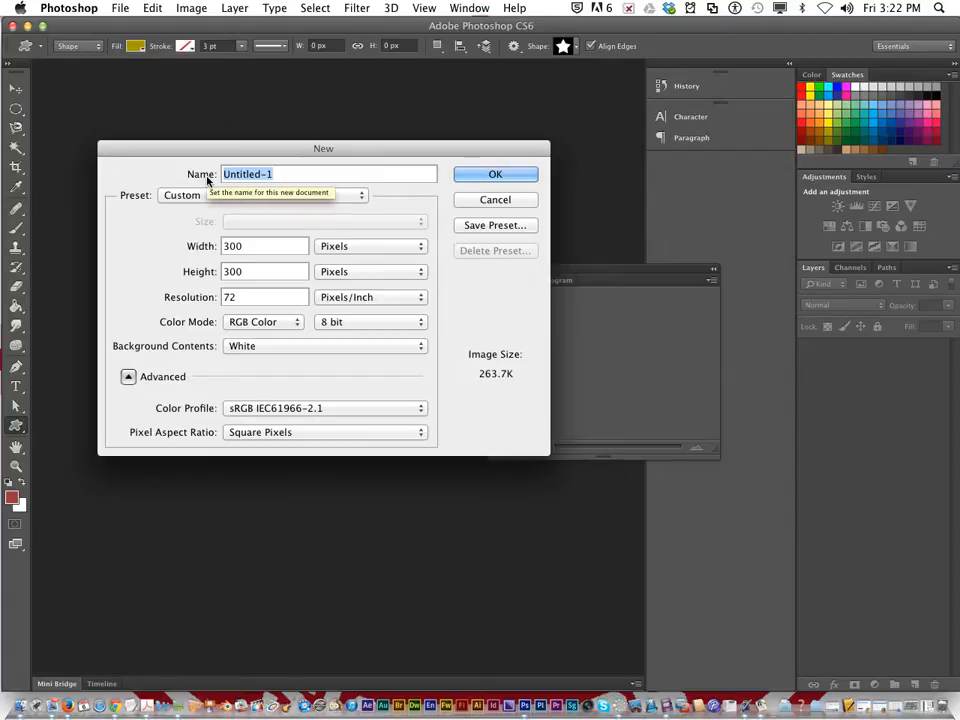
type("CustomShape")
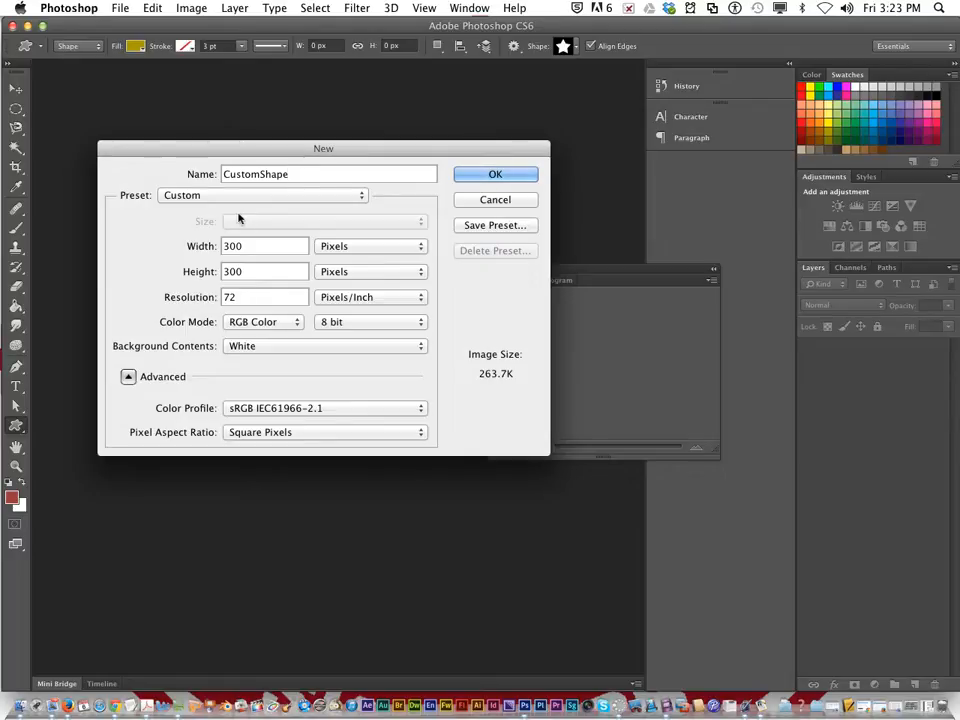
left_click(489, 176)
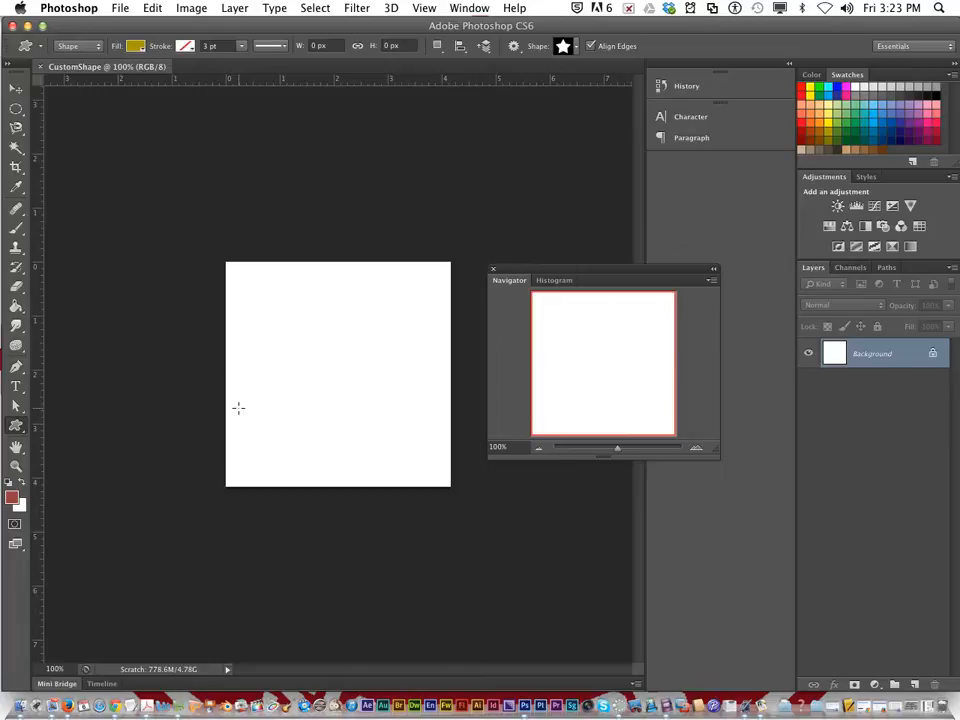
Activate the Custom Shape tool and append the All shape set to the available shapes.
left_click(16, 428)
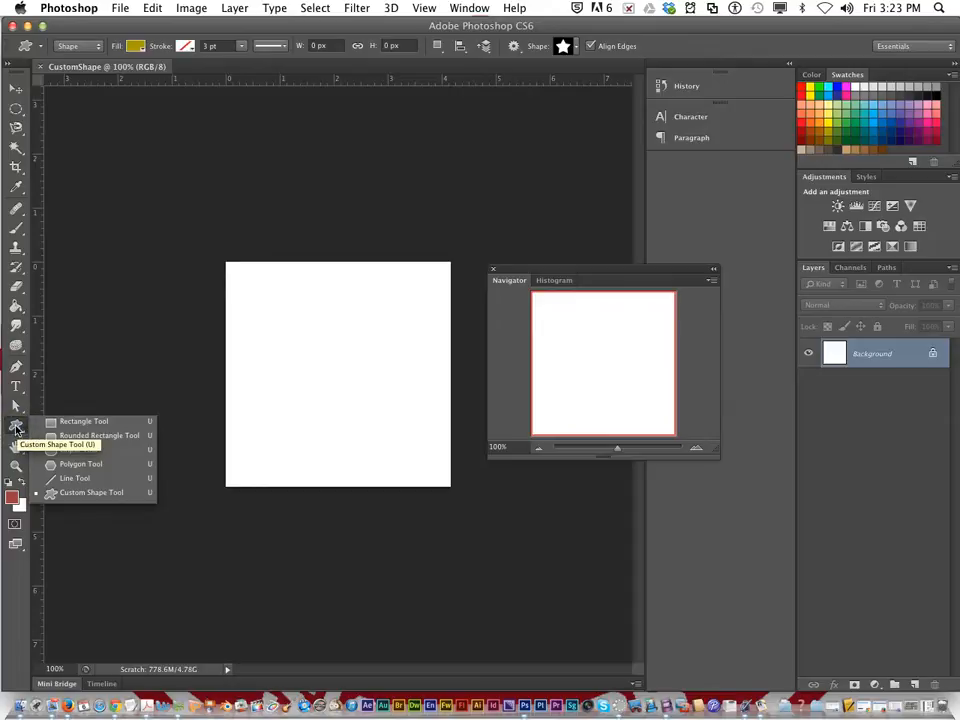
left_click(90, 502)
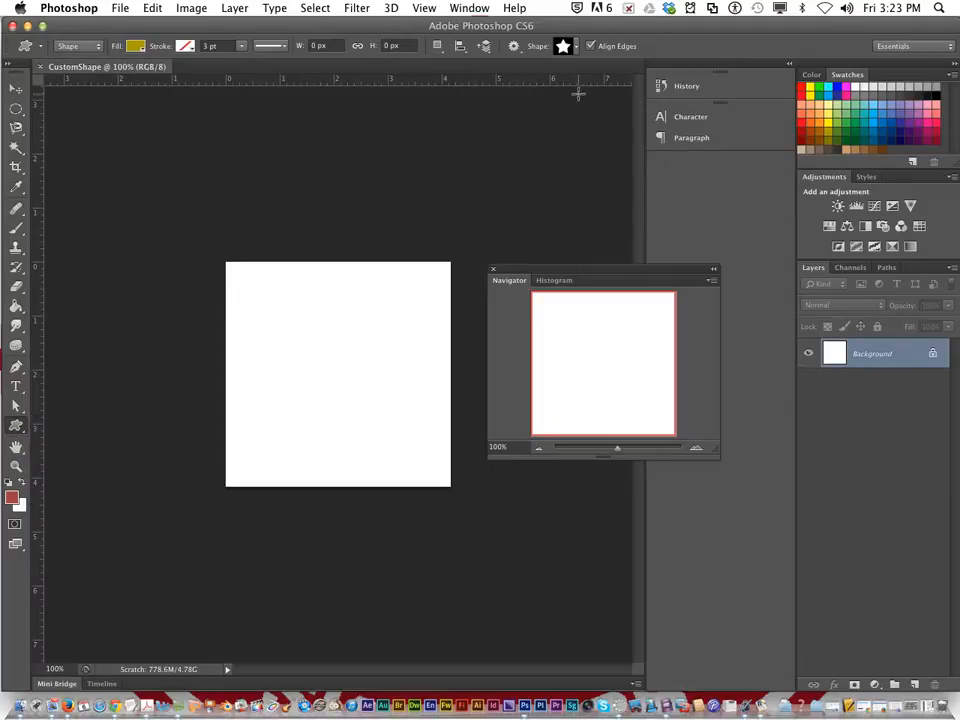
left_click(576, 48)
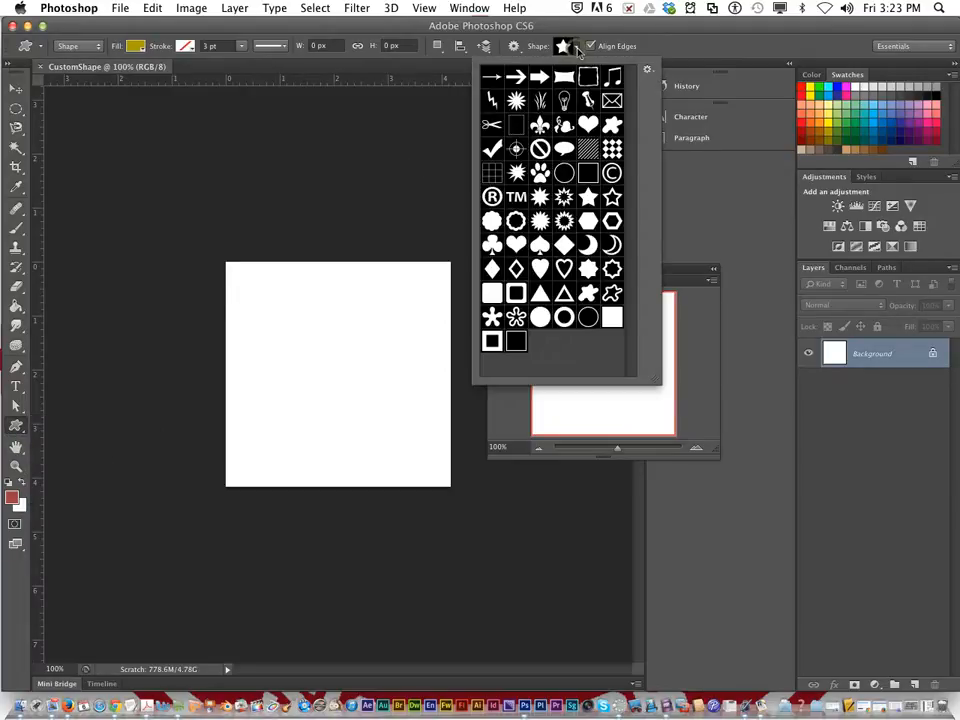
left_click(651, 74)
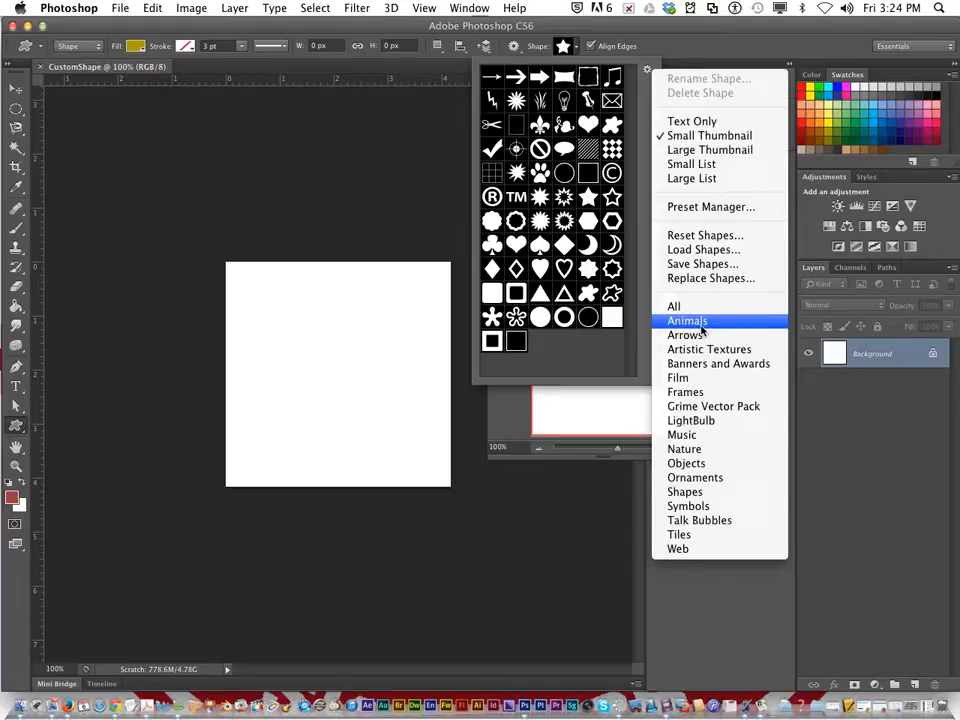
left_click(674, 308)
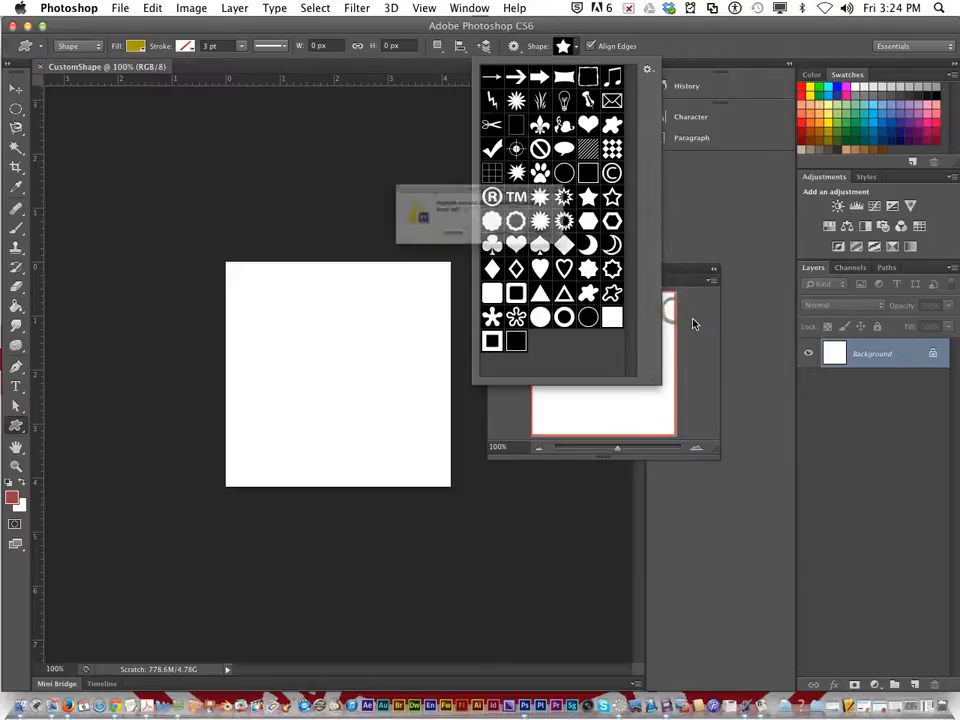
left_click(428, 250)
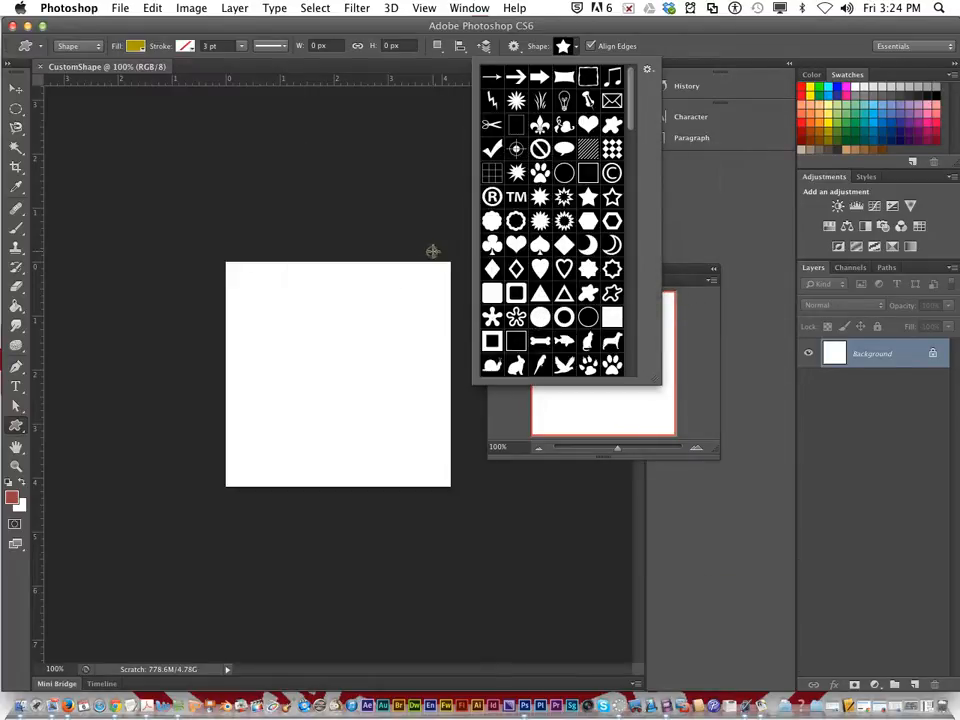
Look through the whole expanded collection of custom shapes, from the animals and arrows to the web symbols.
scroll(593, 270, "down", 6)
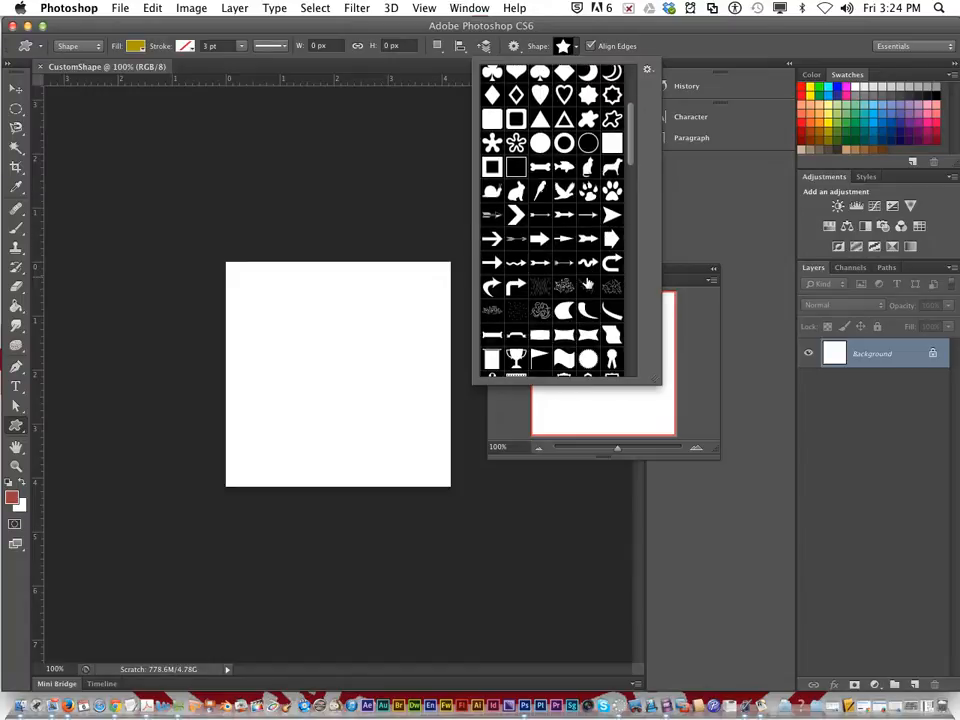
scroll(590, 268, "down", 5)
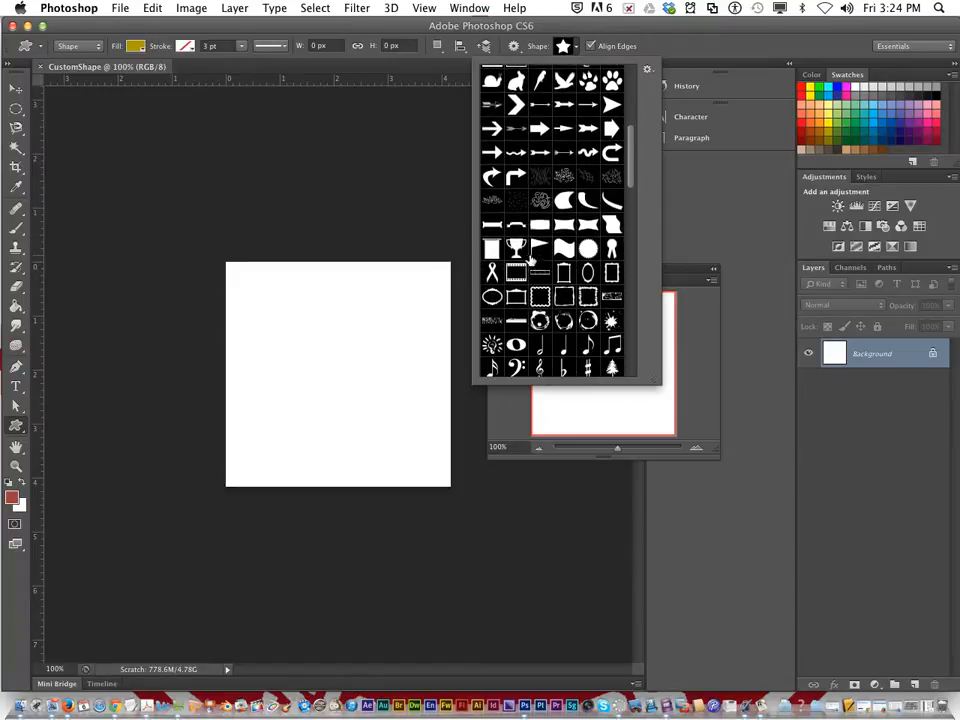
scroll(566, 274, "down", 1)
scroll(572, 276, "down", 7)
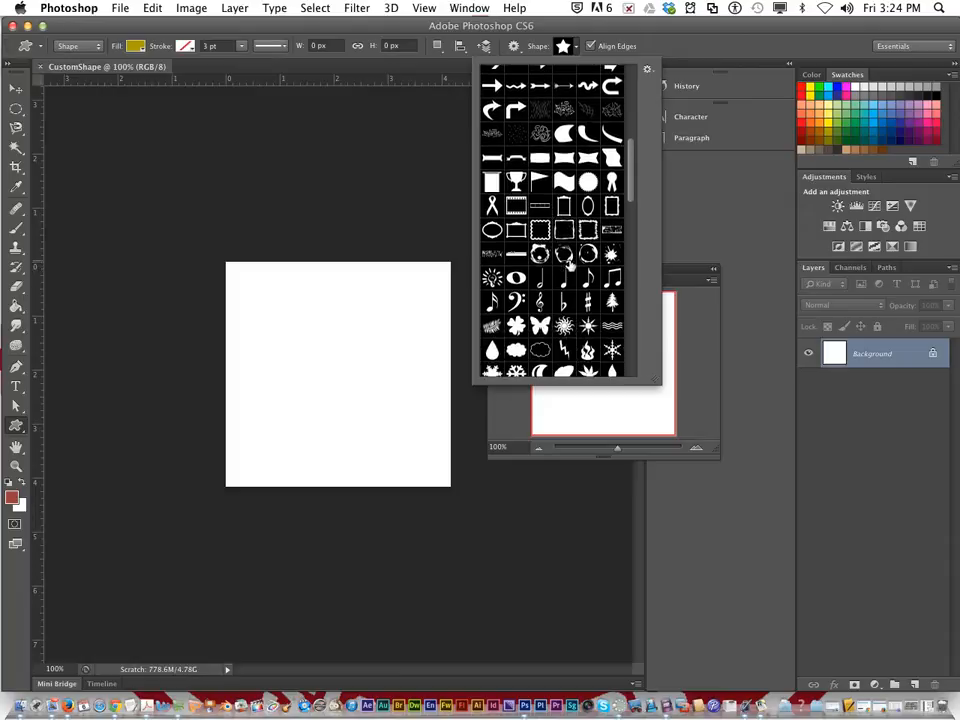
scroll(574, 268, "down", 1)
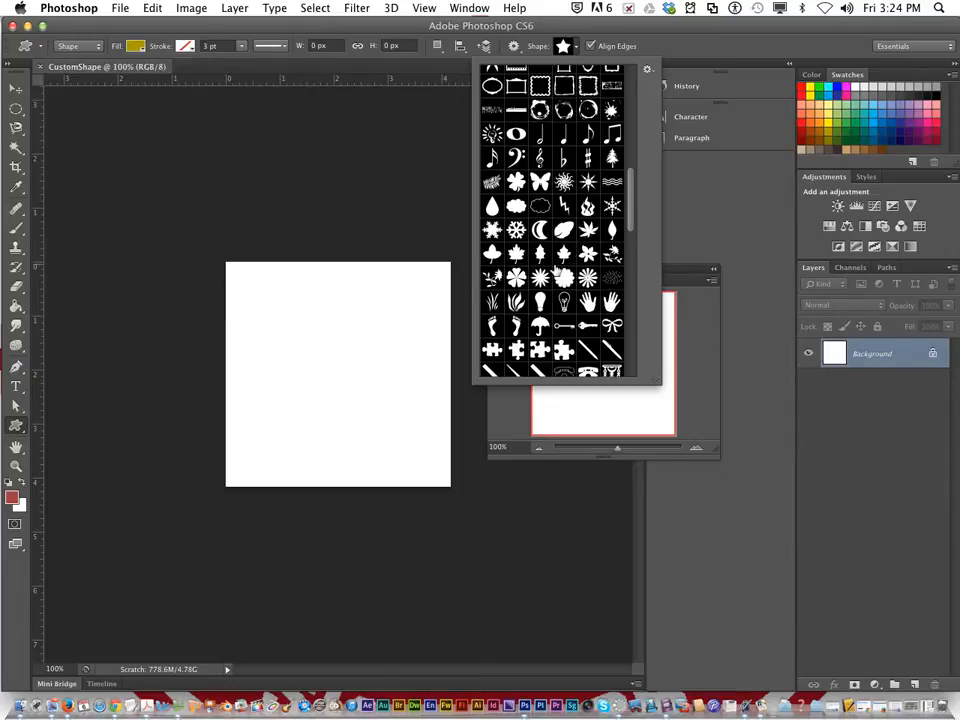
scroll(556, 270, "down", 3)
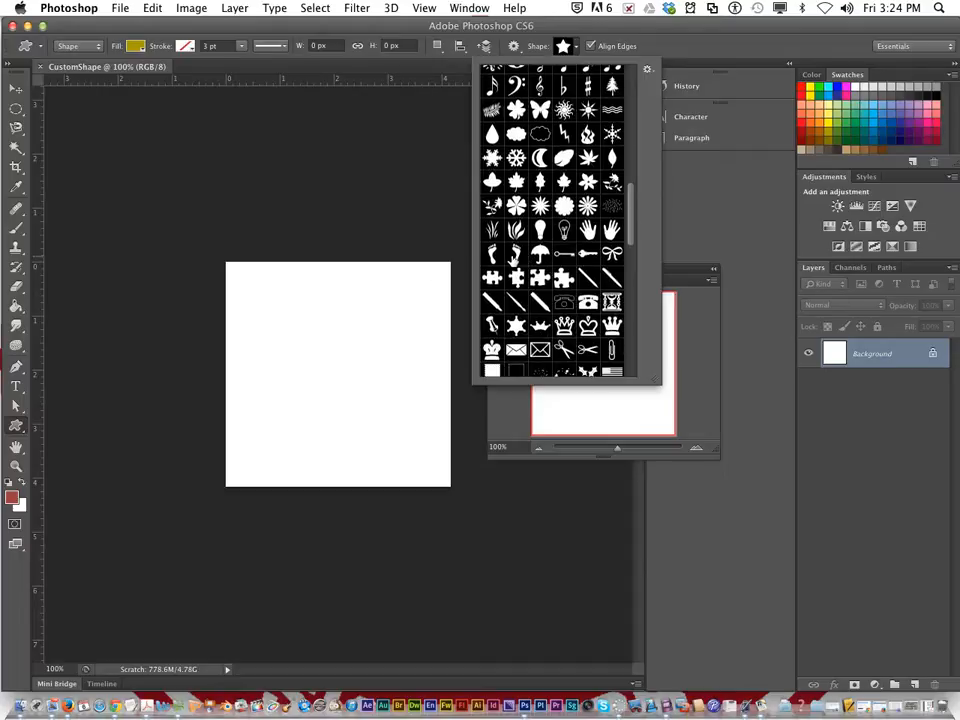
scroll(563, 268, "down", 3)
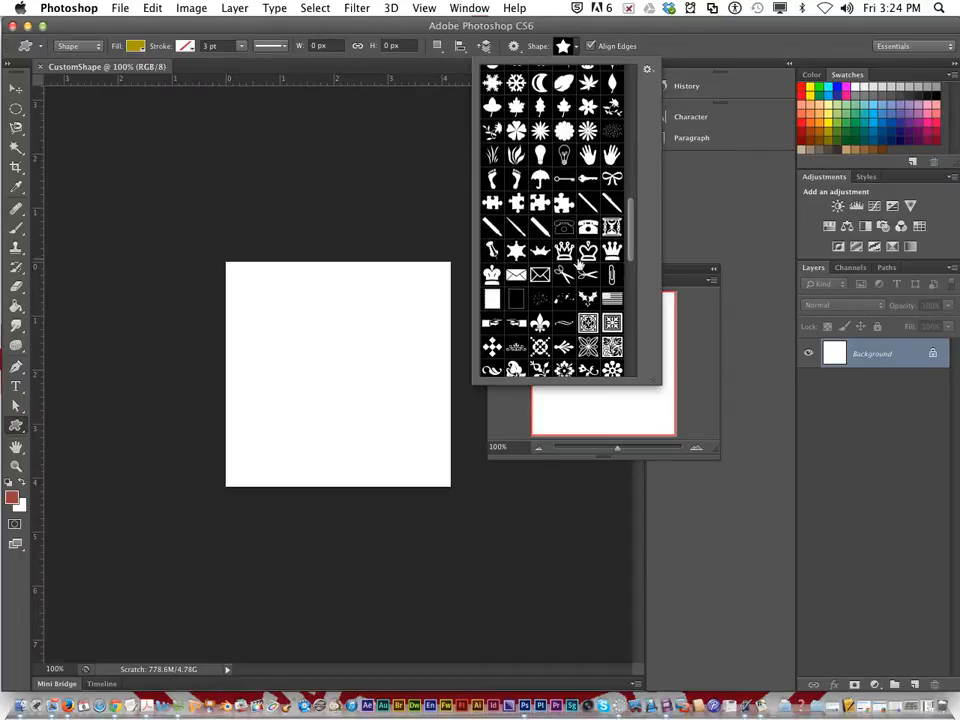
scroll(561, 262, "down", 9)
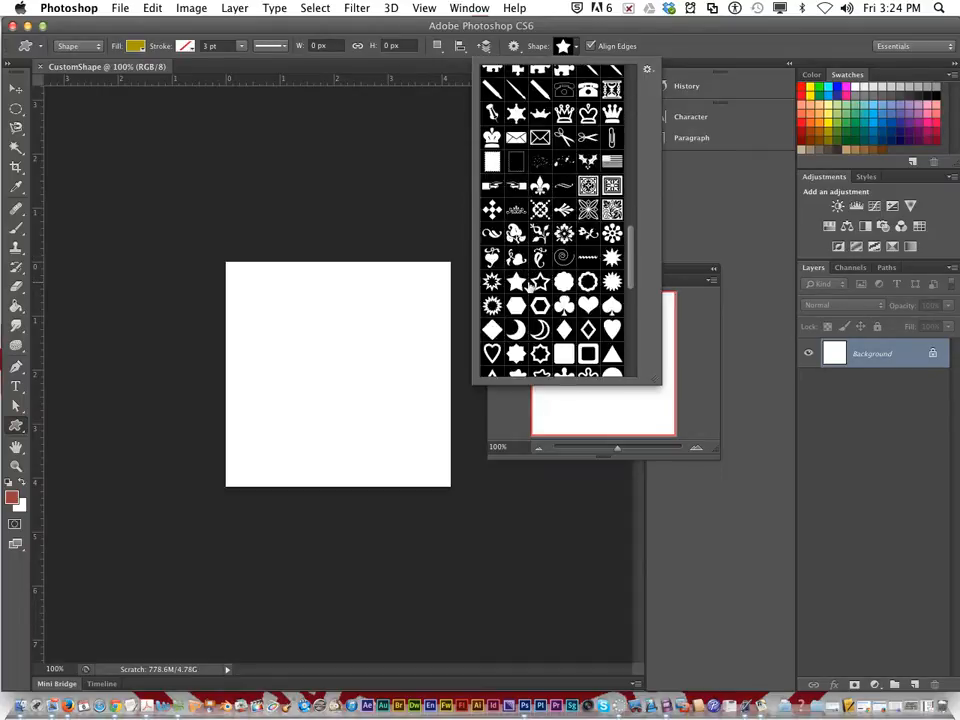
scroll(539, 287, "down", 10)
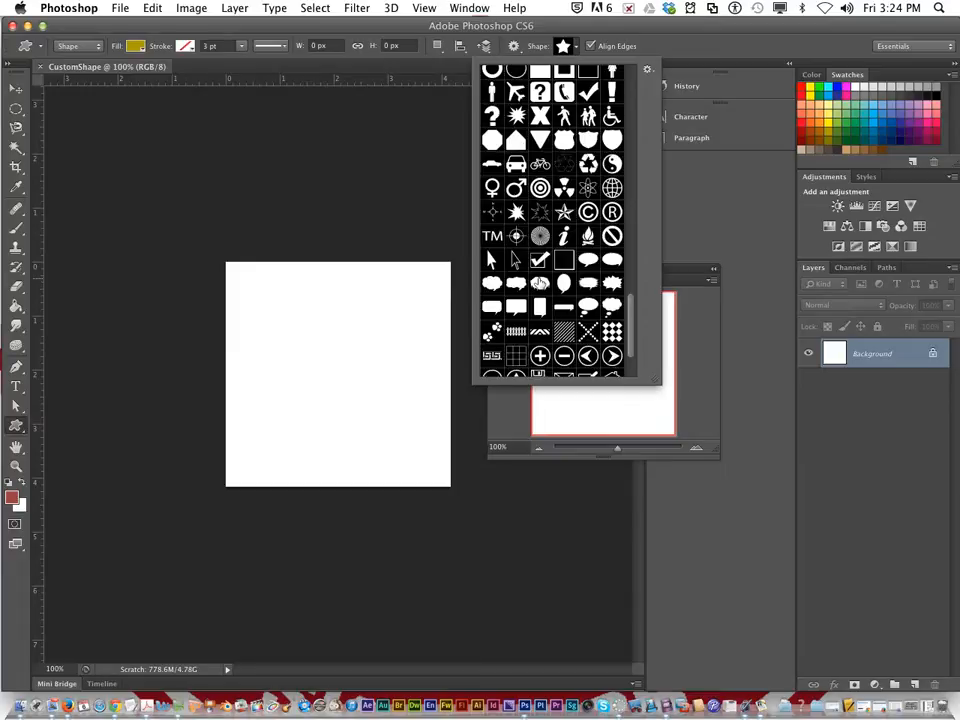
scroll(539, 284, "down", 2)
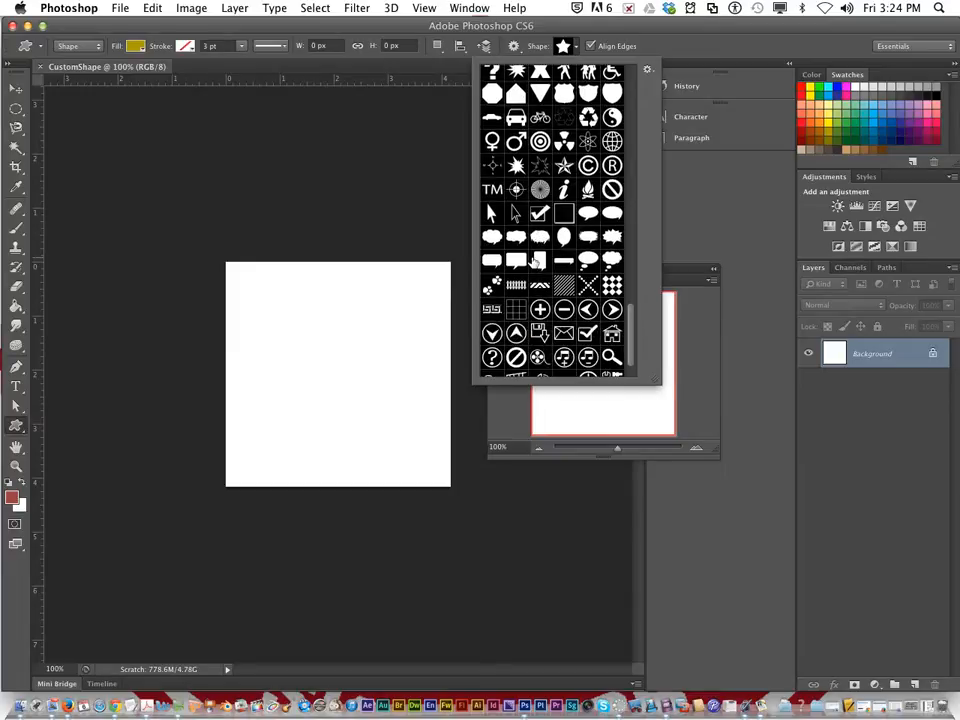
scroll(541, 280, "down", 2)
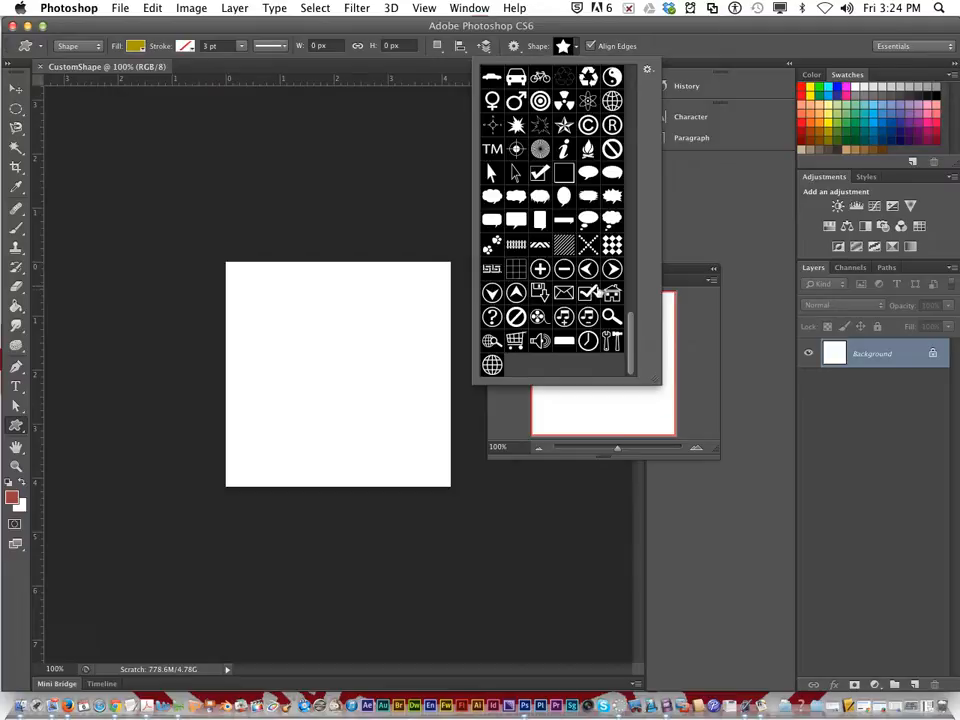
Pick the paw print in the animal shapes and draw it about 156 × 125 px, slightly above the canvas centre.
scroll(550, 237, "up", 3)
scroll(552, 237, "up", 15)
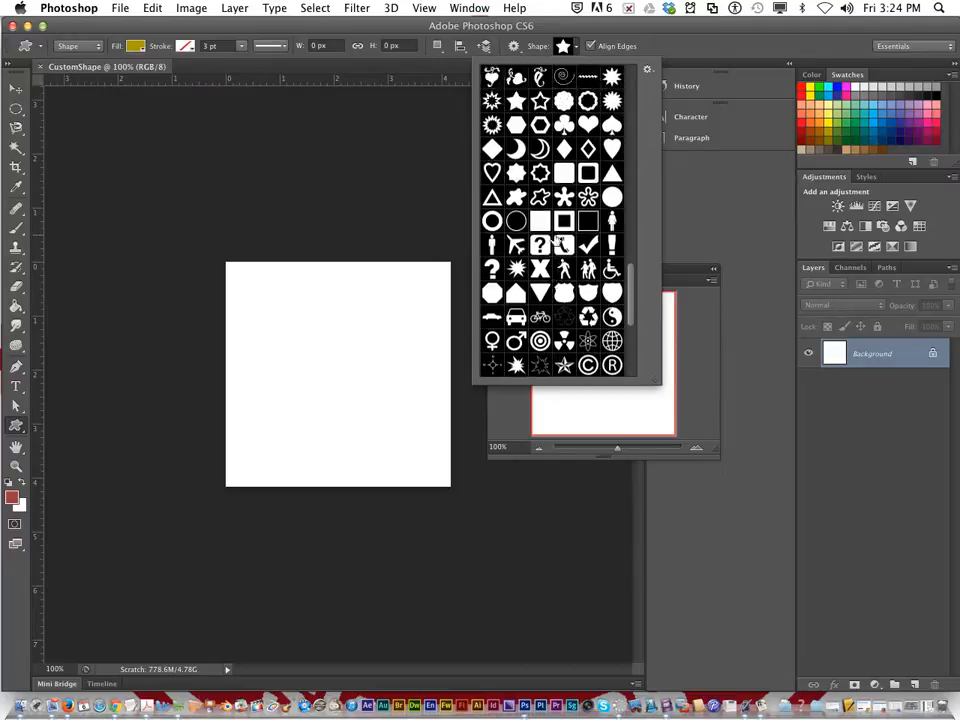
scroll(557, 237, "up", 7)
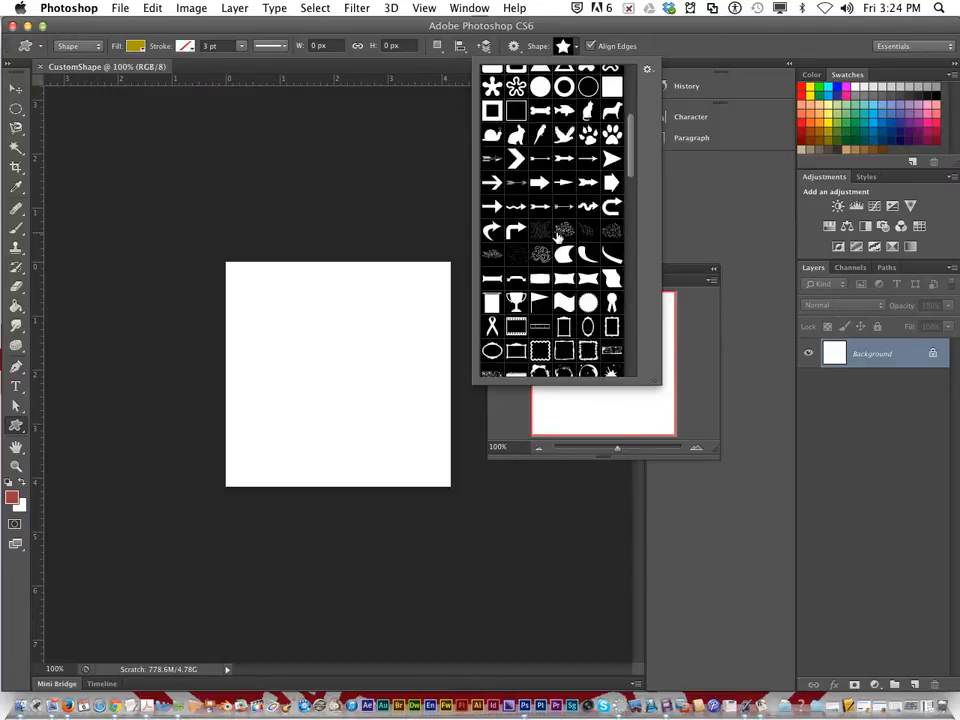
left_click(612, 227)
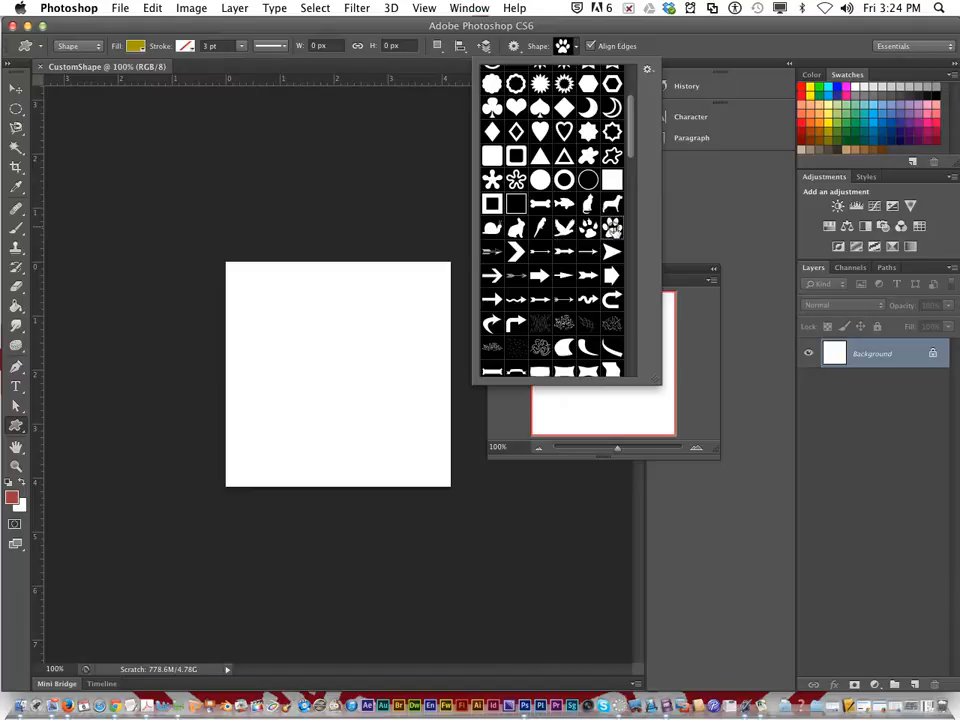
left_click_drag(279, 306, 395, 399)
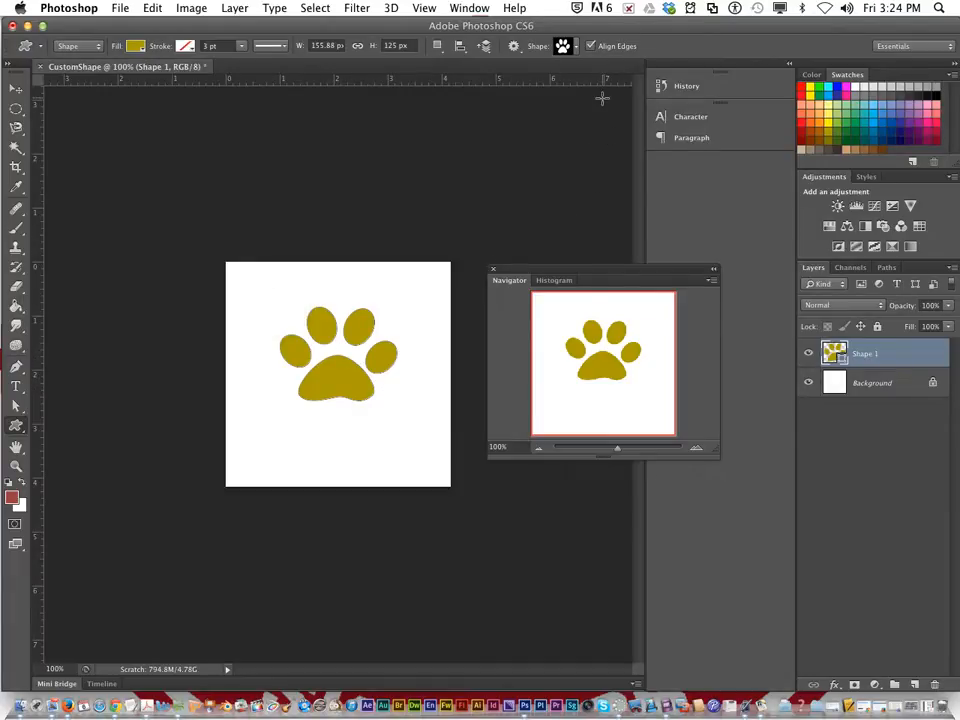
Draw a flying bird shape about 106 × 80 px in the canvas's lower-left area, below the paw print.
left_click(577, 46)
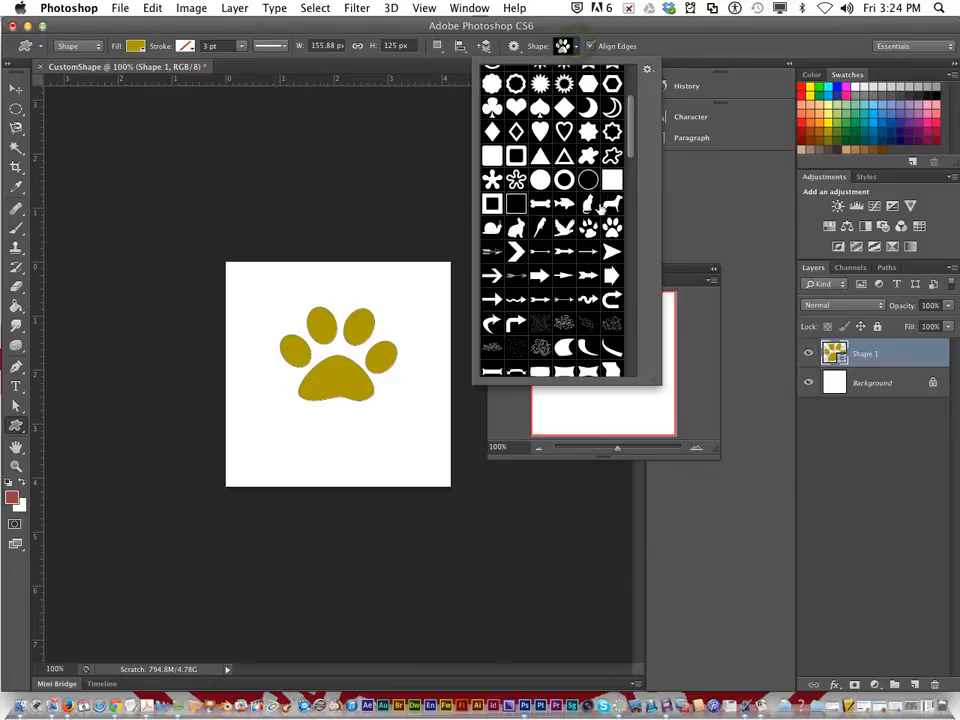
left_click(563, 230)
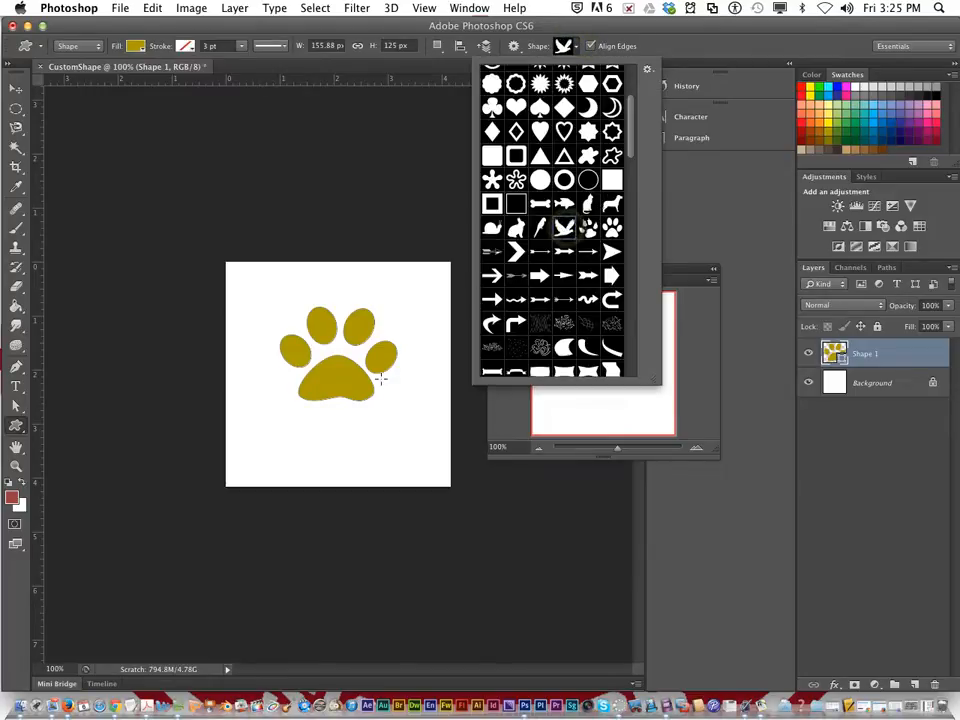
left_click_drag(246, 411, 326, 467)
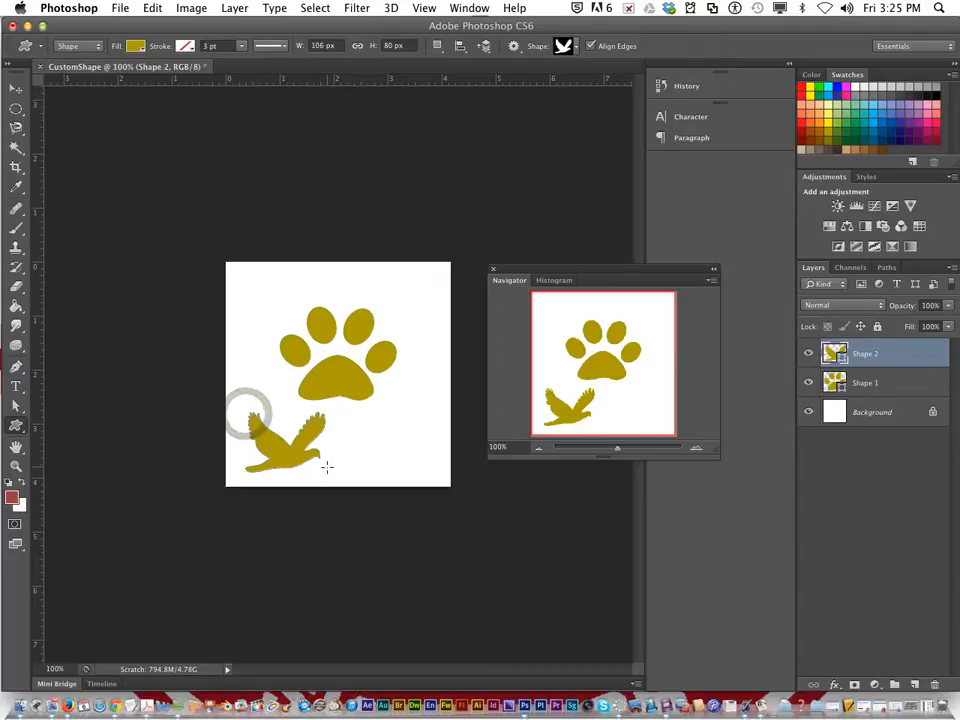
Try a solid colour and the blue pattern on the bird, and settle on the blue-and-white striped linear gradient fill.
left_click(135, 46)
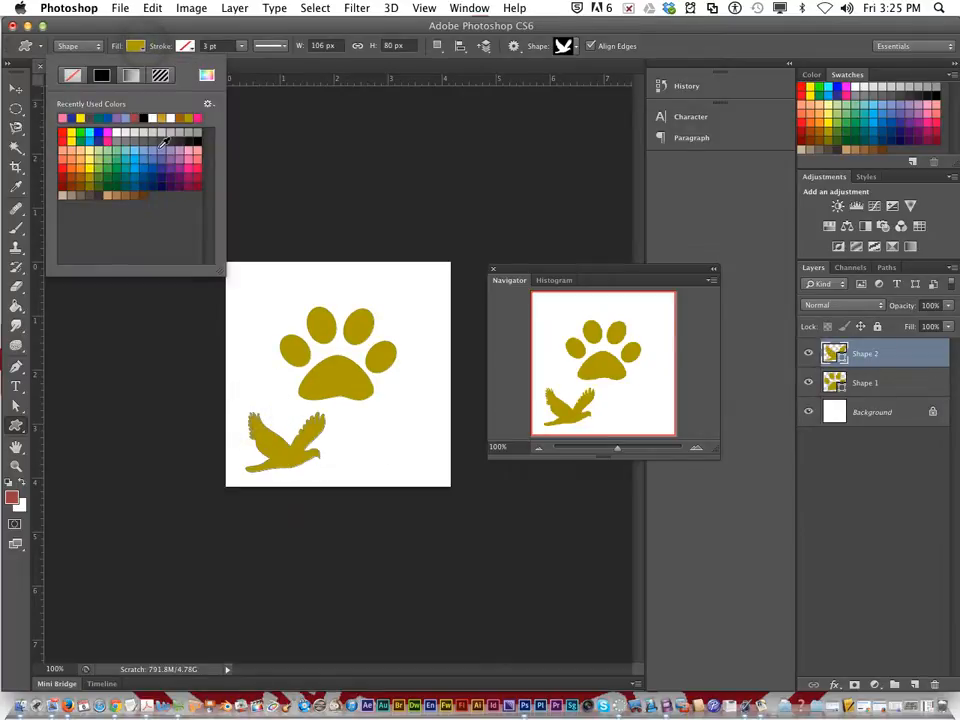
left_click(117, 117)
left_click(136, 48)
left_click(136, 47)
left_click(160, 75)
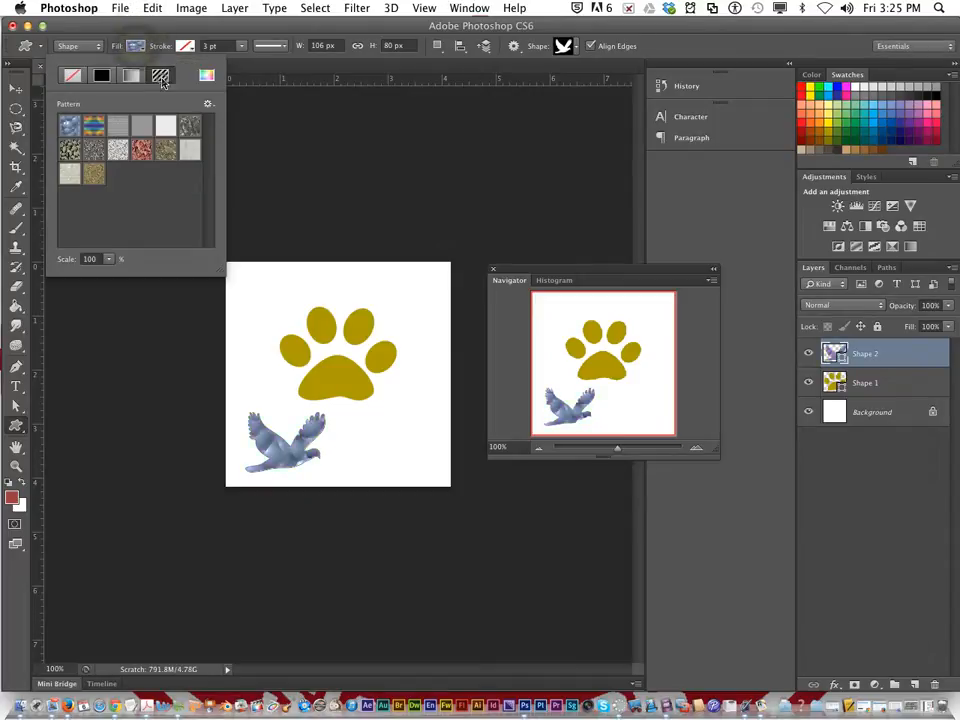
left_click(132, 77)
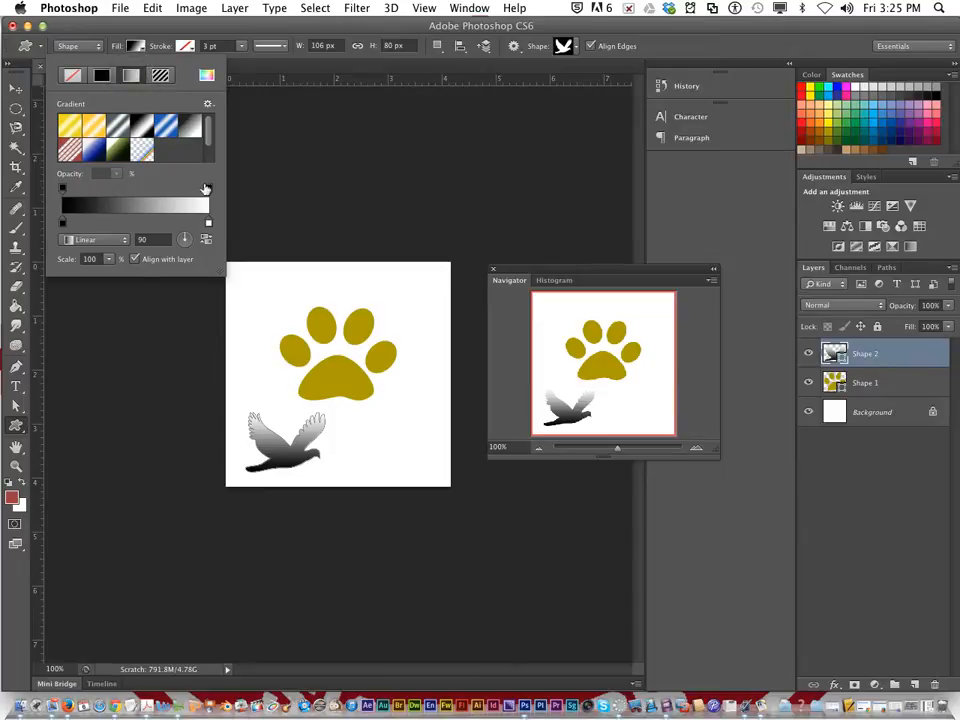
left_click(168, 125)
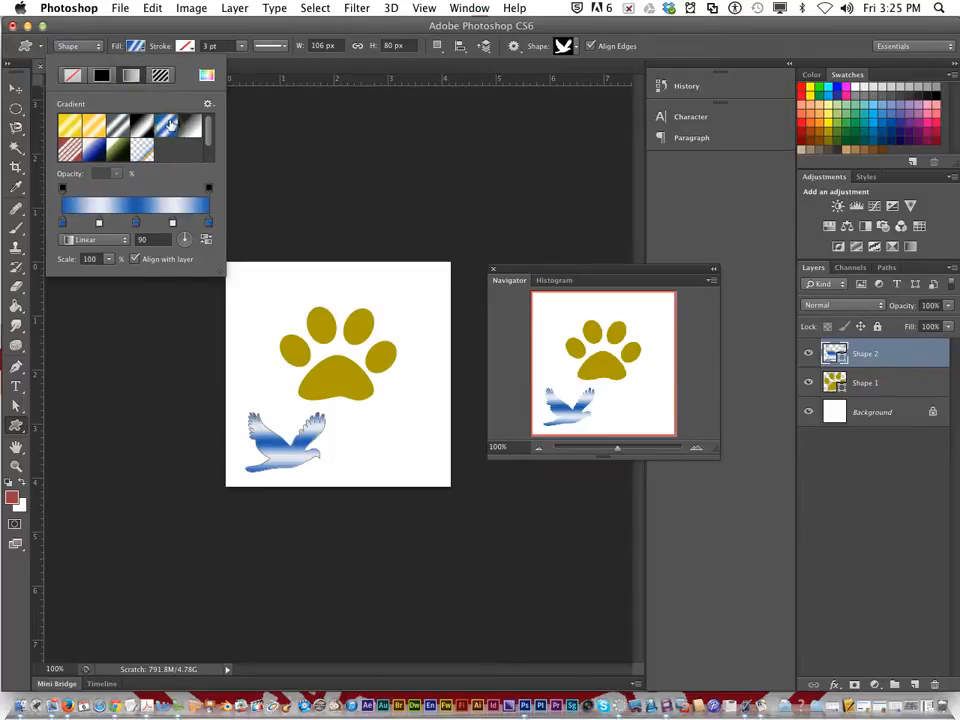
left_click(130, 40)
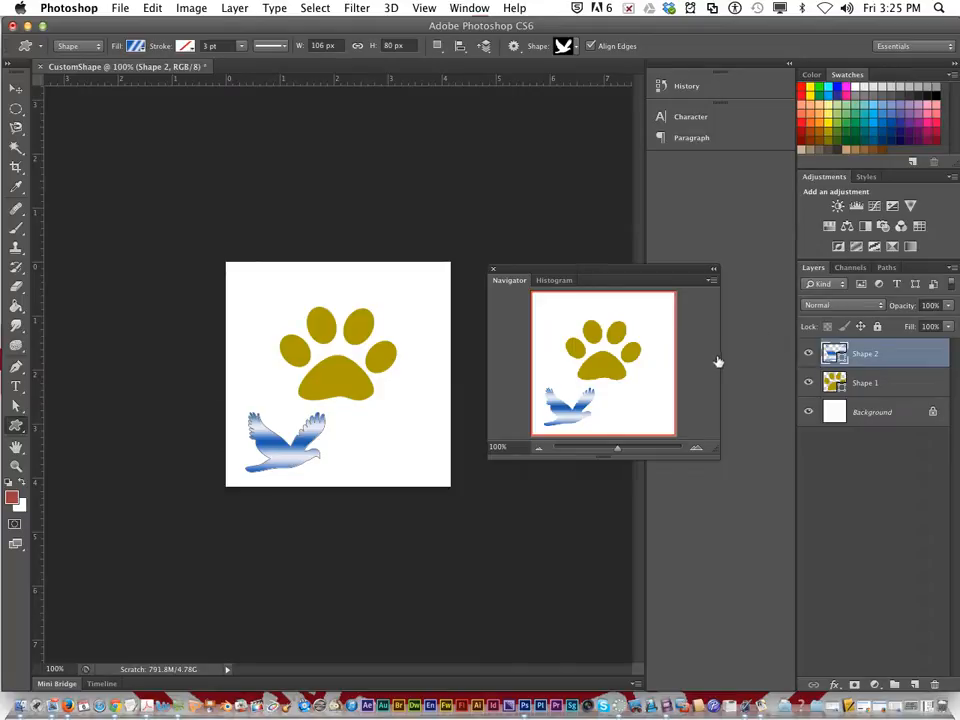
Try violet and bright blue fills on the Shape 1 paw print, and settle on the red rock pattern.
left_click(889, 386)
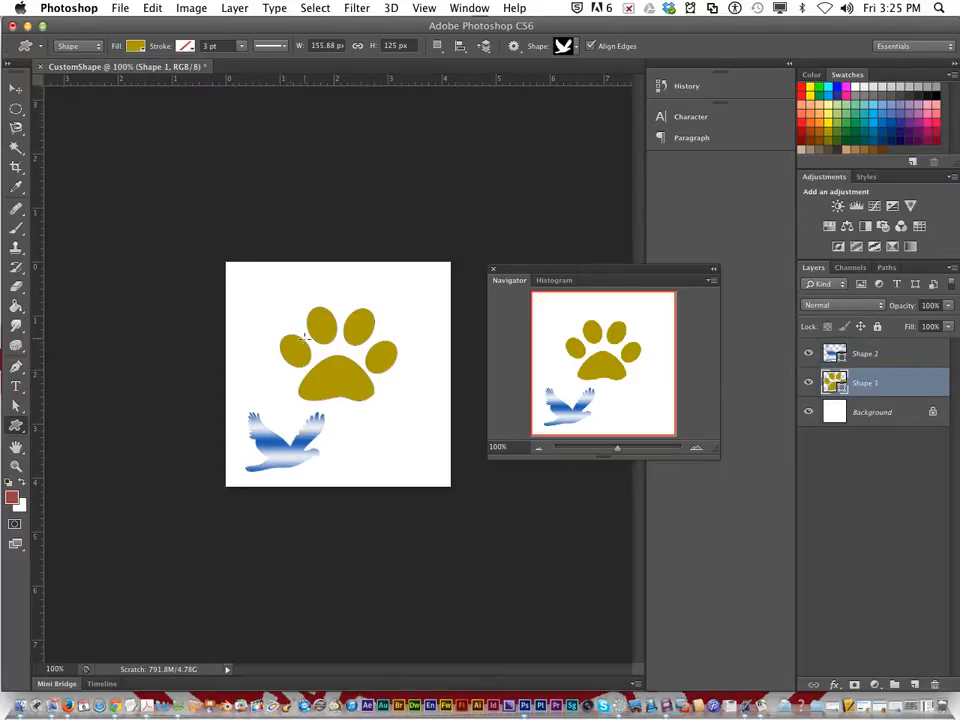
left_click(135, 47)
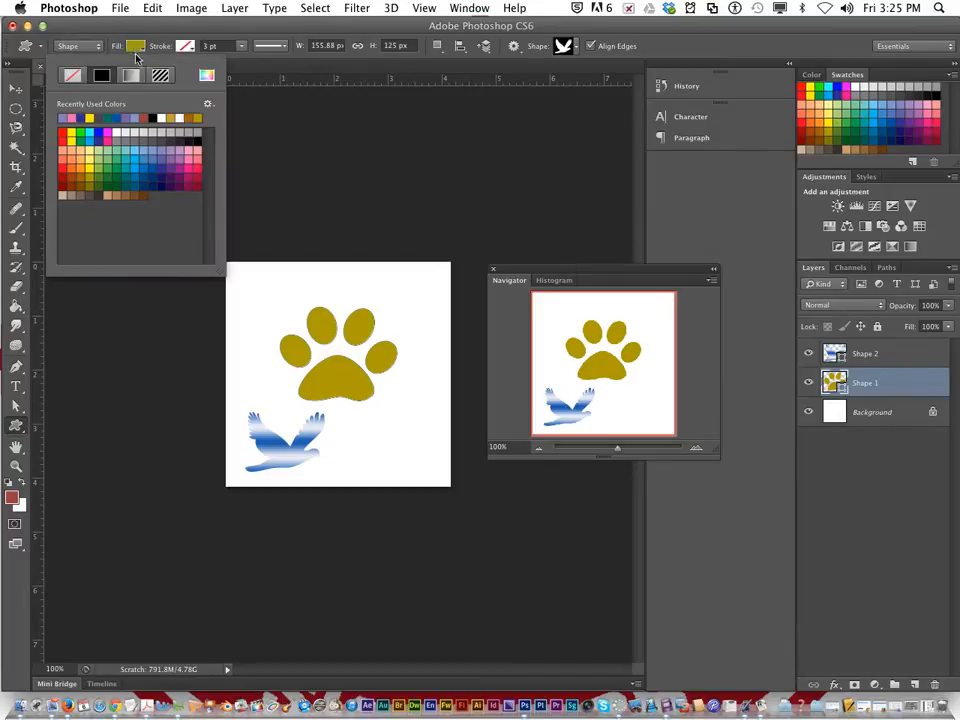
left_click(177, 160)
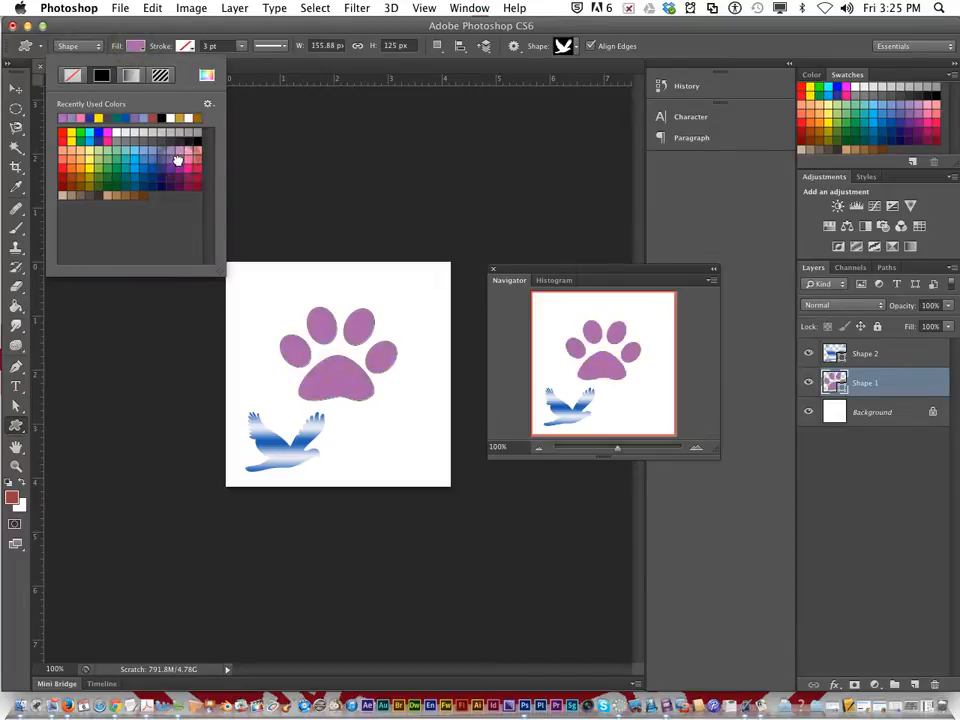
left_click(133, 163)
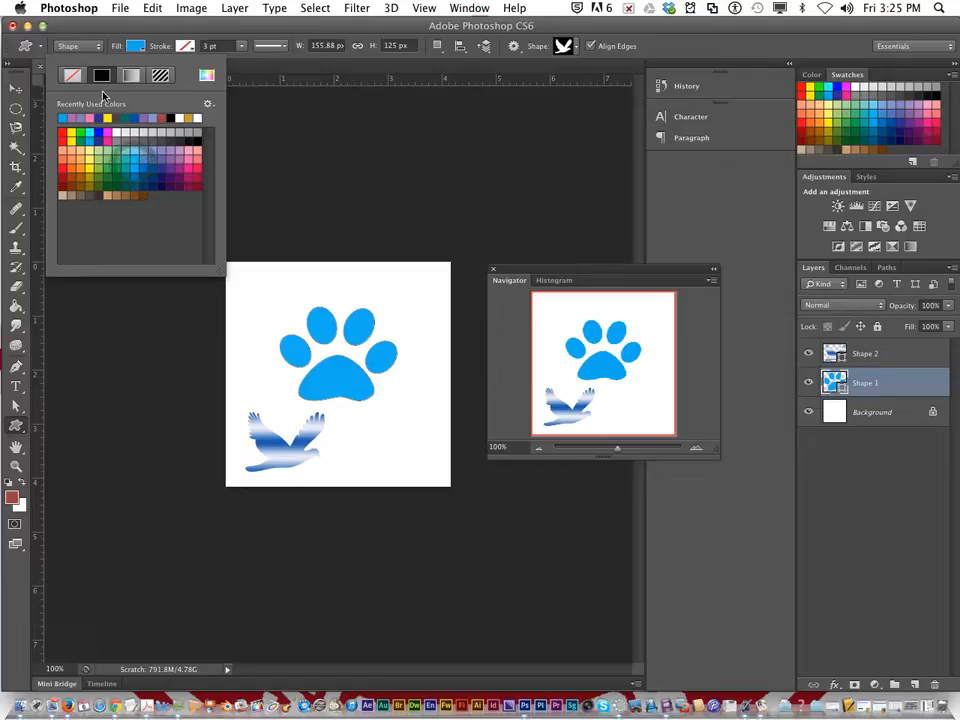
left_click(160, 76)
left_click(142, 149)
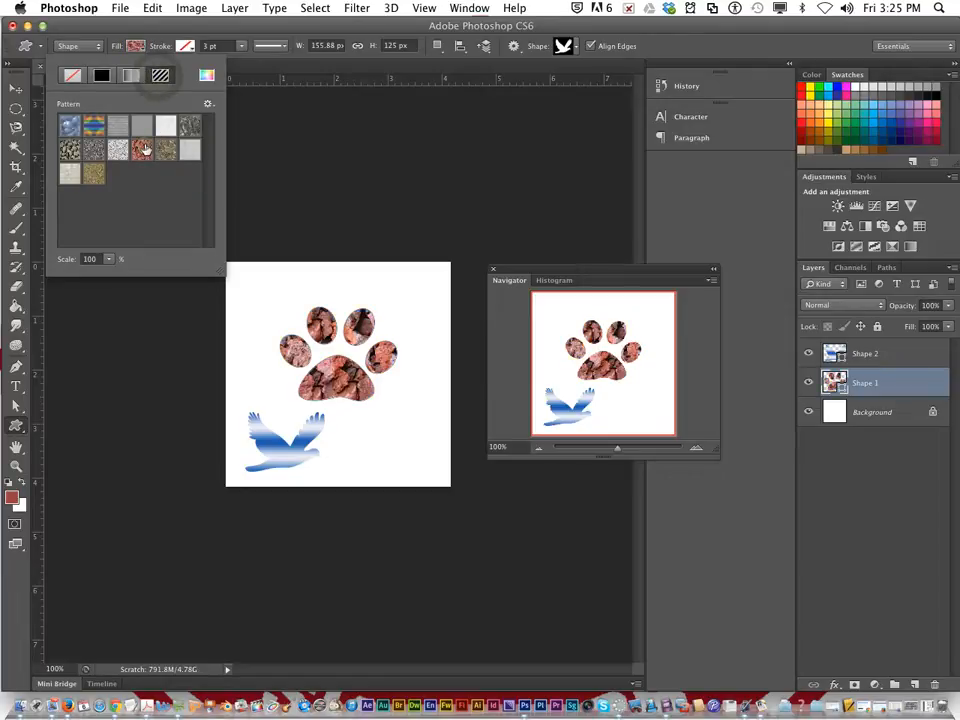
left_click(141, 31)
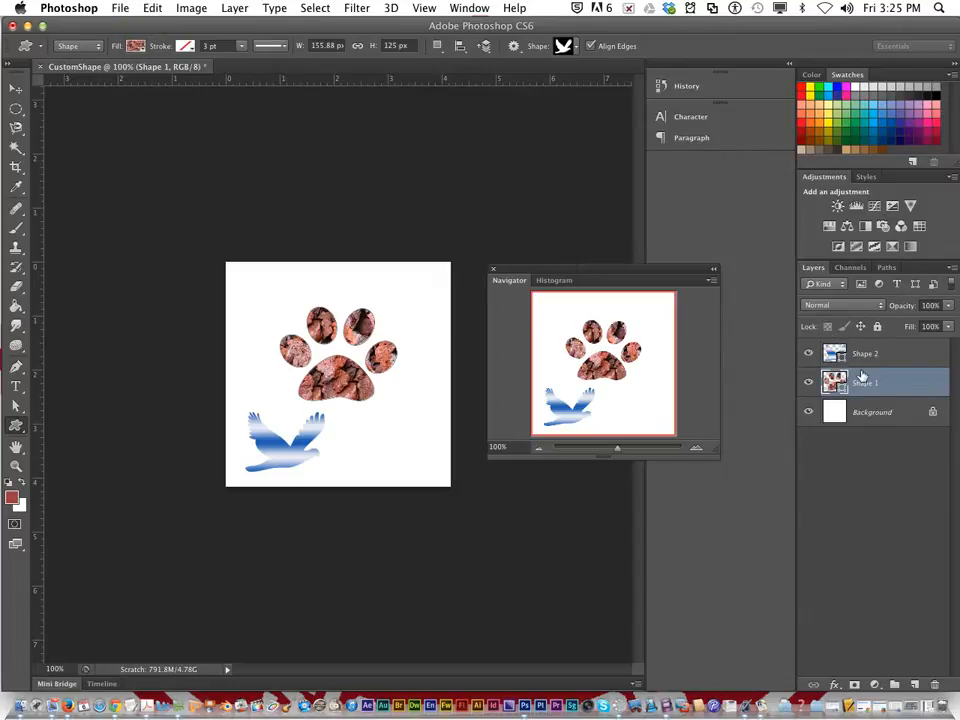
Add a Drop Shadow effect to the bird's Shape 2 layer and keep the bird in view beside the settings.
left_click(879, 354)
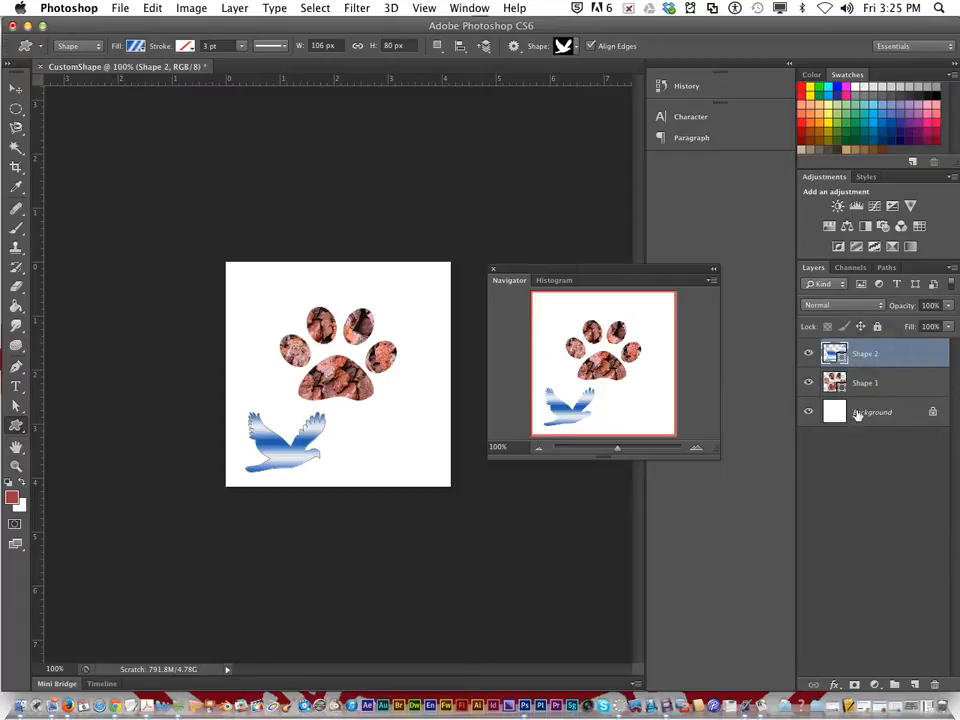
left_click(836, 685)
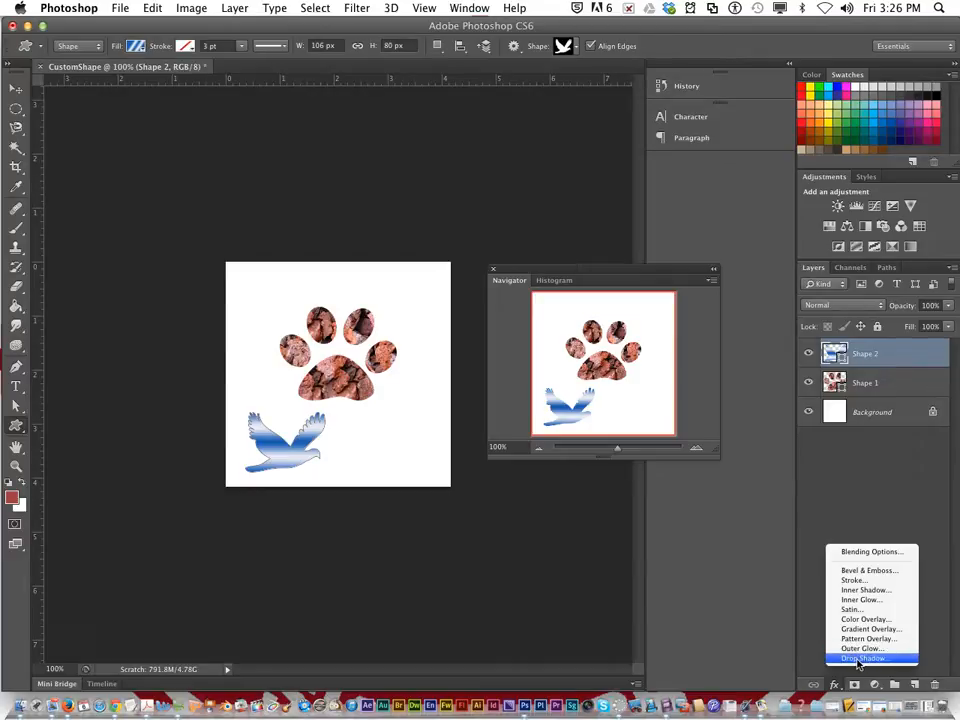
left_click(843, 659)
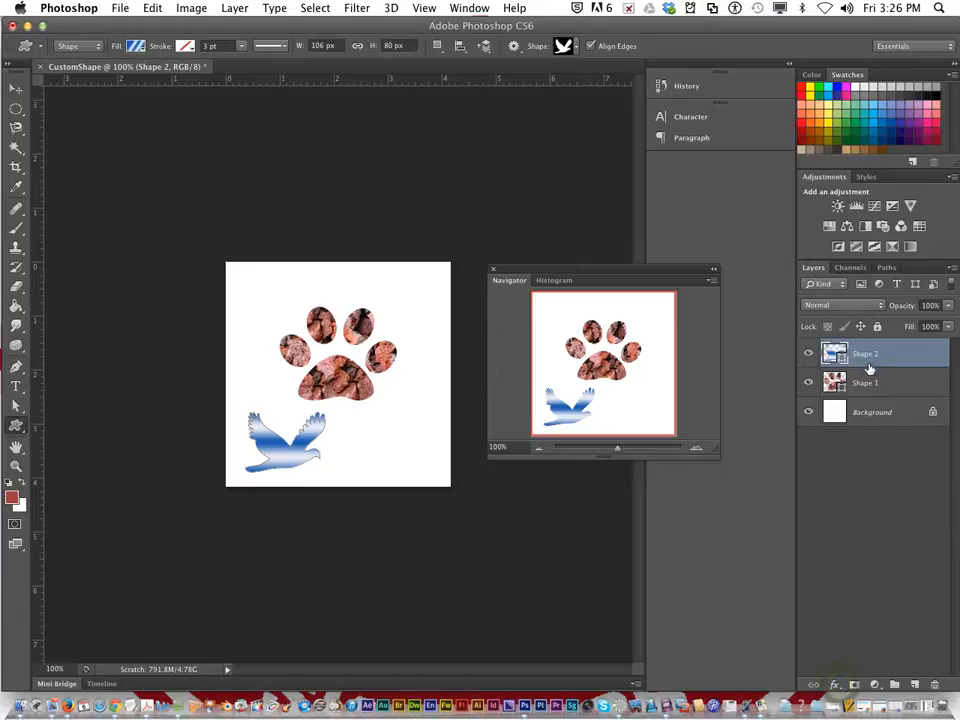
left_click(835, 686)
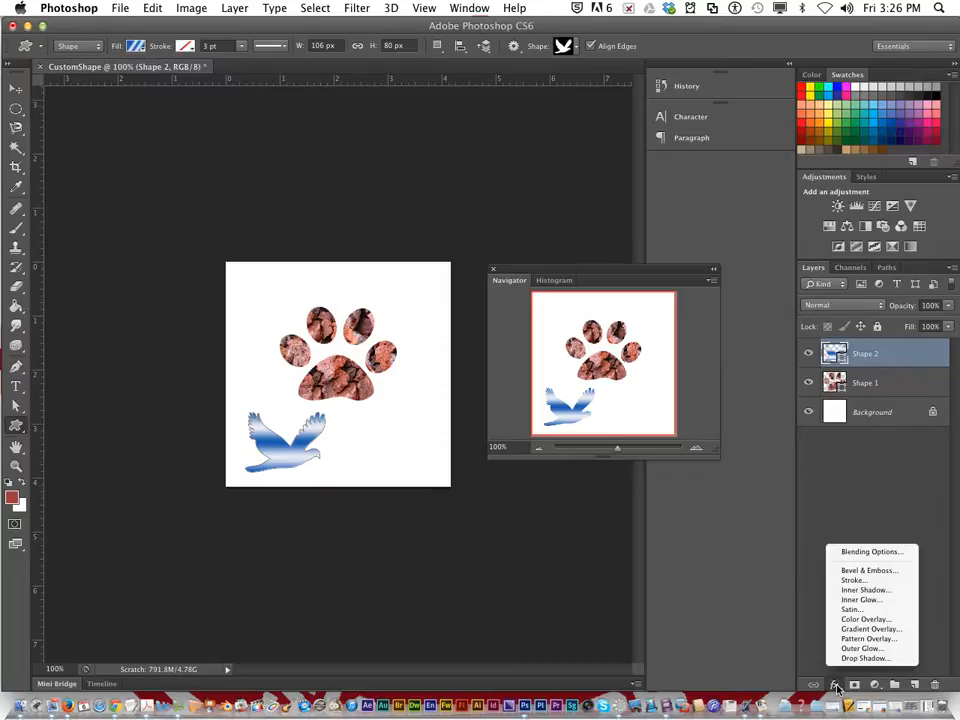
left_click(855, 659)
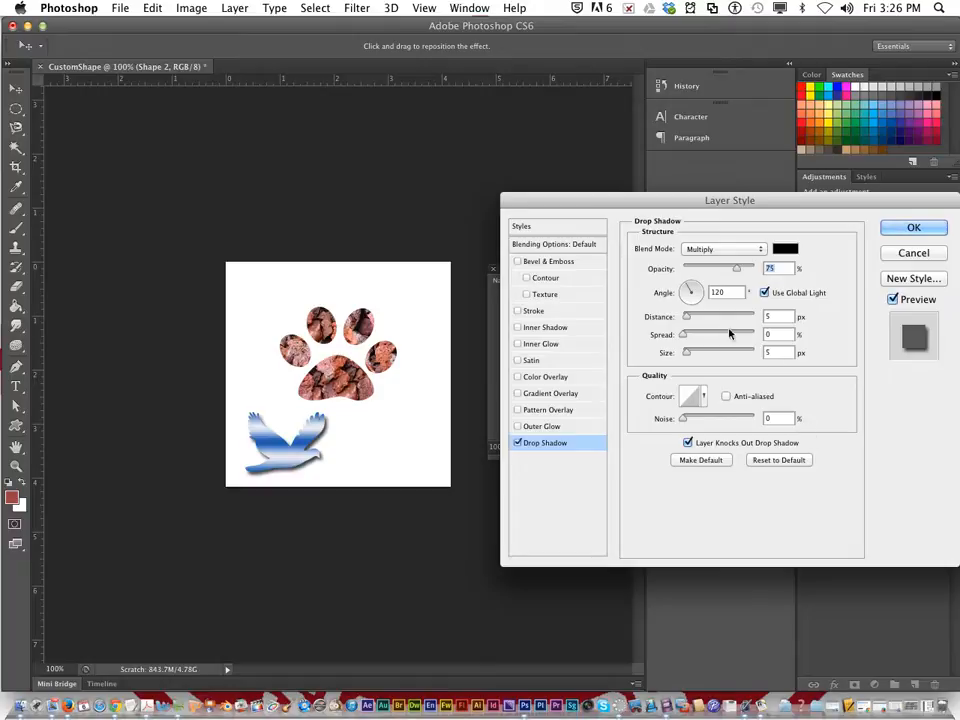
left_click_drag(703, 197, 658, 186)
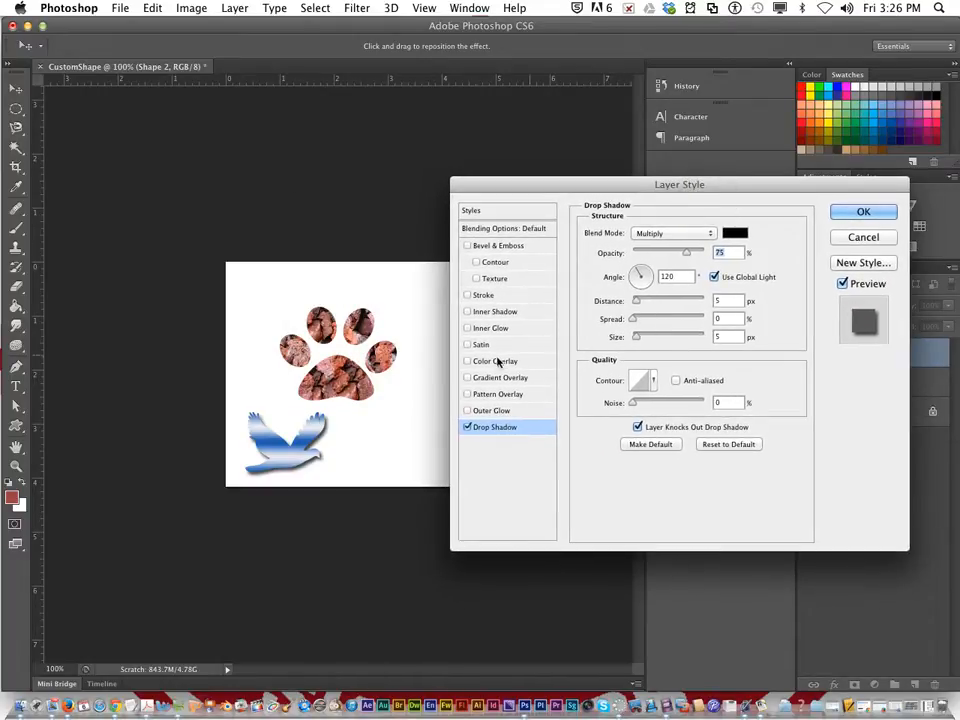
Compare the bird without and with its shadow, and set the shadow's distance to 8 px, spread to 9% and size to 16 px.
left_click(841, 285)
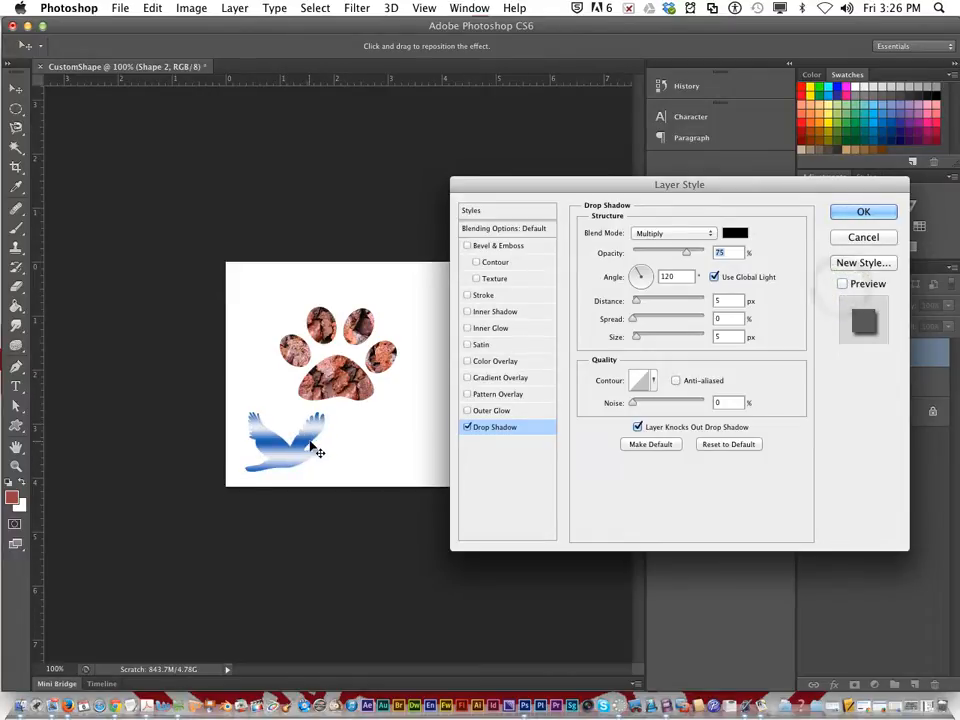
left_click(842, 285)
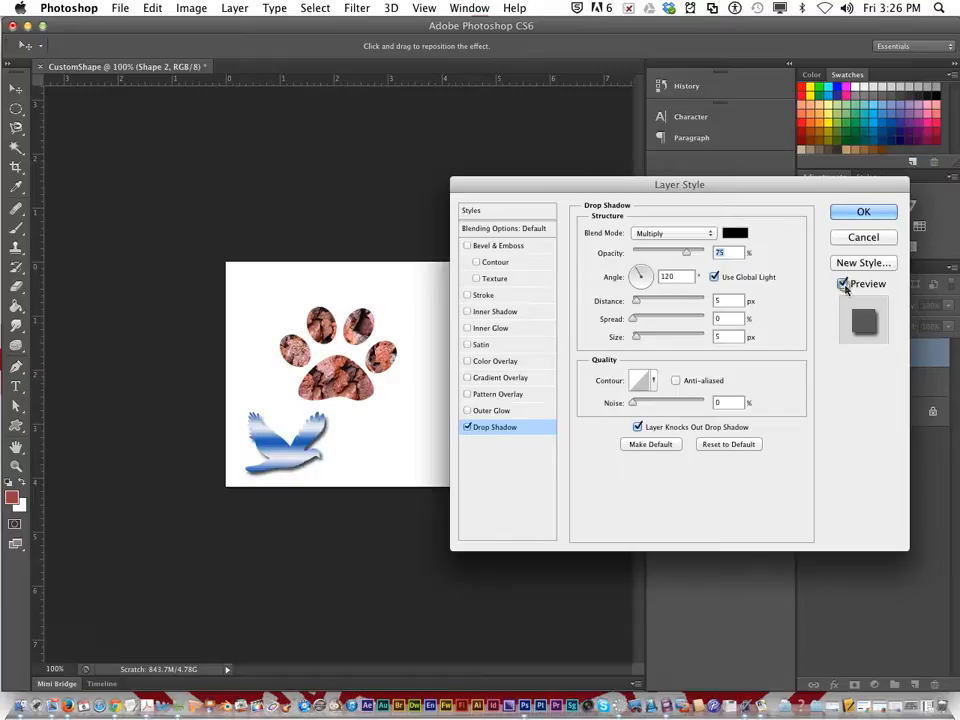
left_click_drag(635, 304, 642, 345)
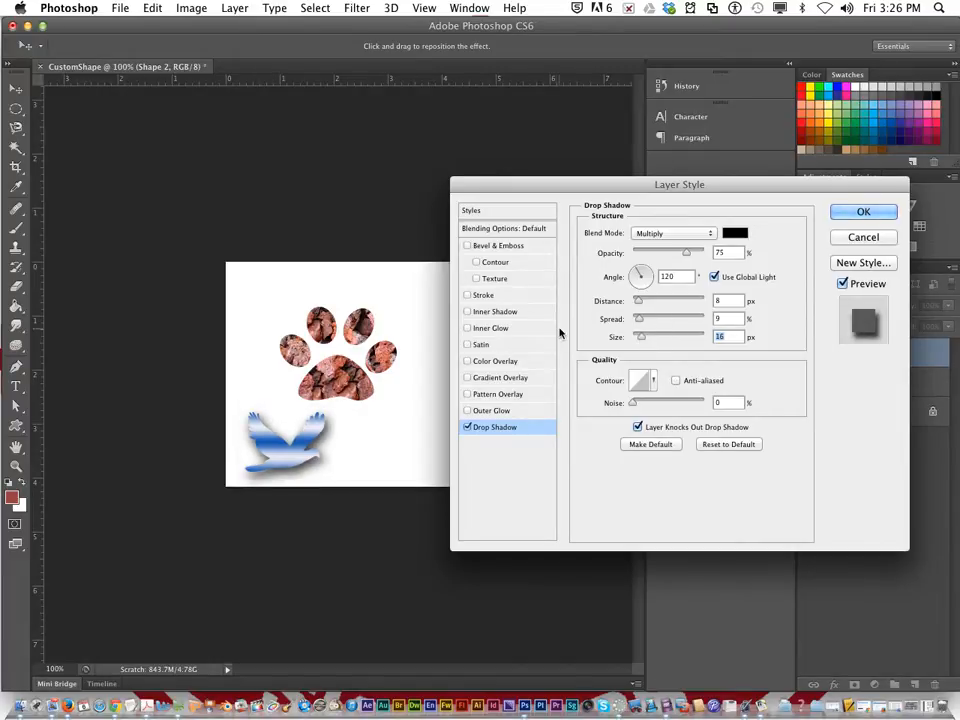
Add an outside stroke to the bird in purple #9650b6, with a size of 6 px and 100% opacity.
left_click(483, 296)
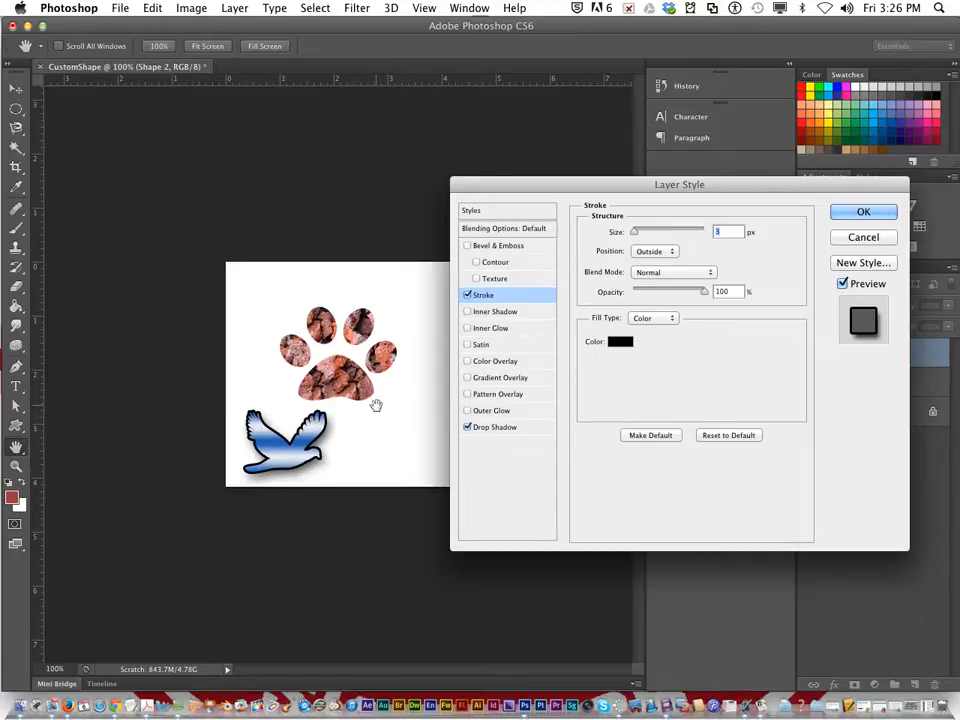
left_click(618, 345)
left_click(658, 252)
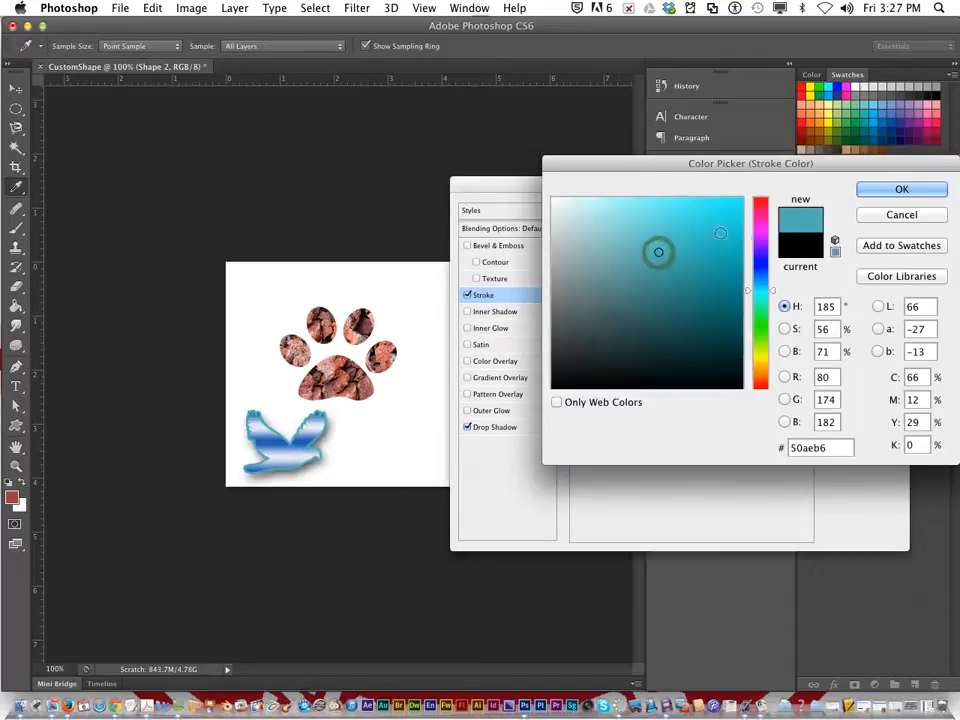
left_click(760, 239)
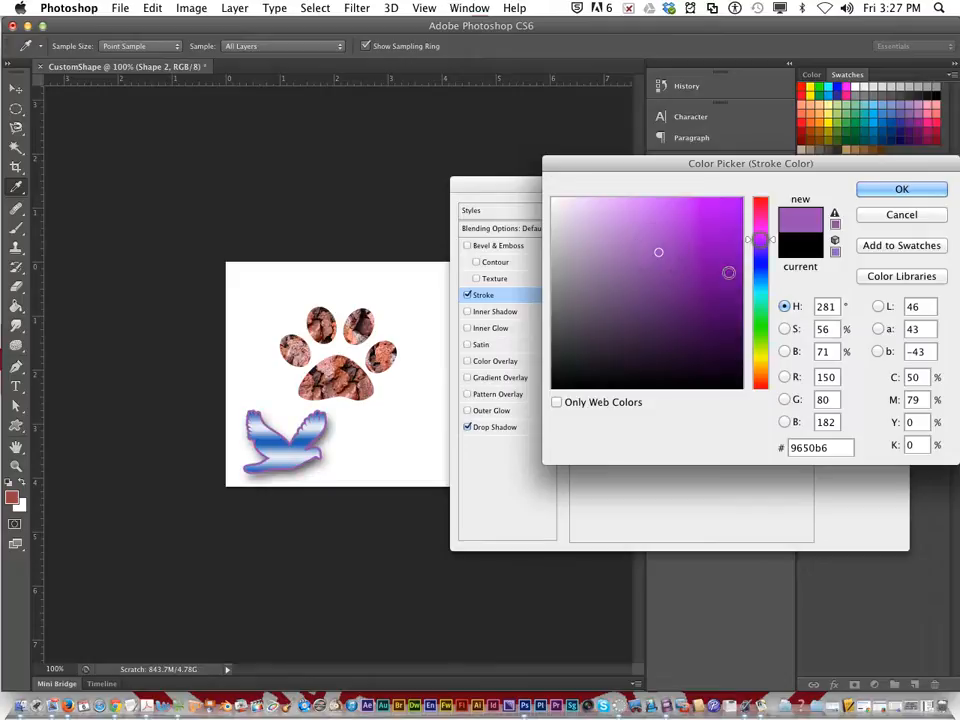
left_click(872, 193)
left_click_drag(635, 233, 637, 236)
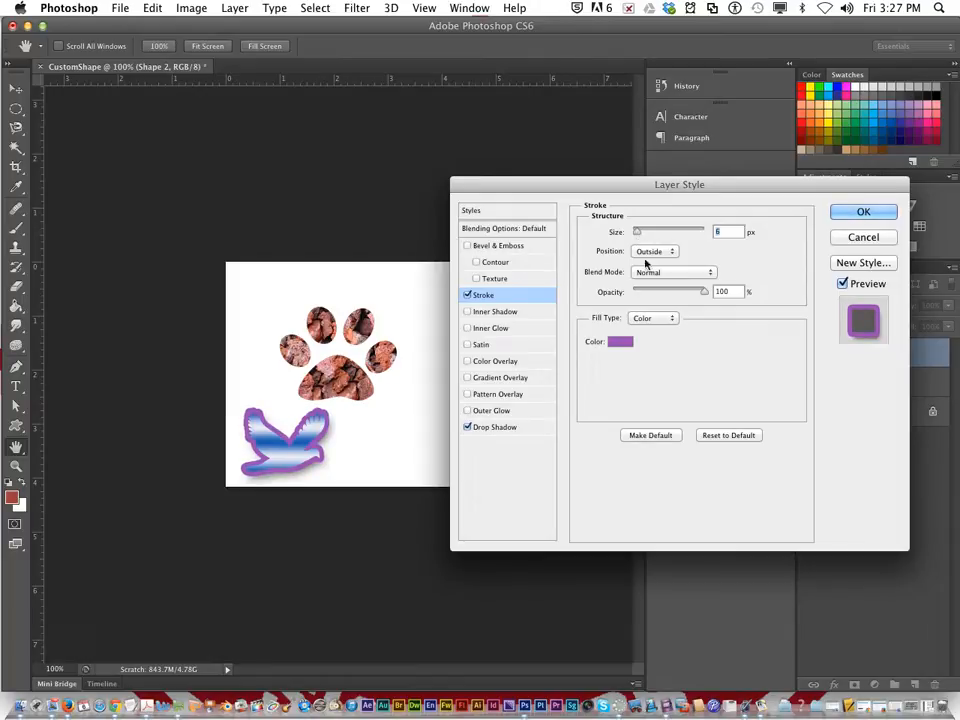
mouse_move(703, 292)
left_mouse_down()
mouse_move(658, 298)
mouse_move(708, 297)
left_mouse_up()
Add a smooth Inner Bevel to the bird, trying Contour and Texture but leaving both off, and apply the layer style.
left_click(486, 247)
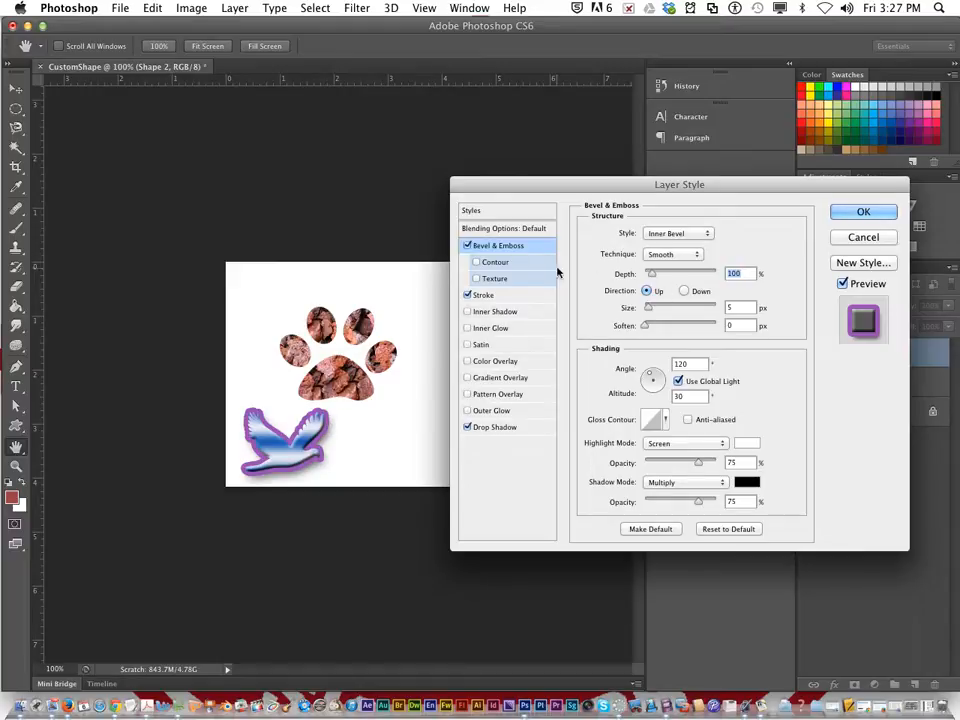
left_click(476, 262)
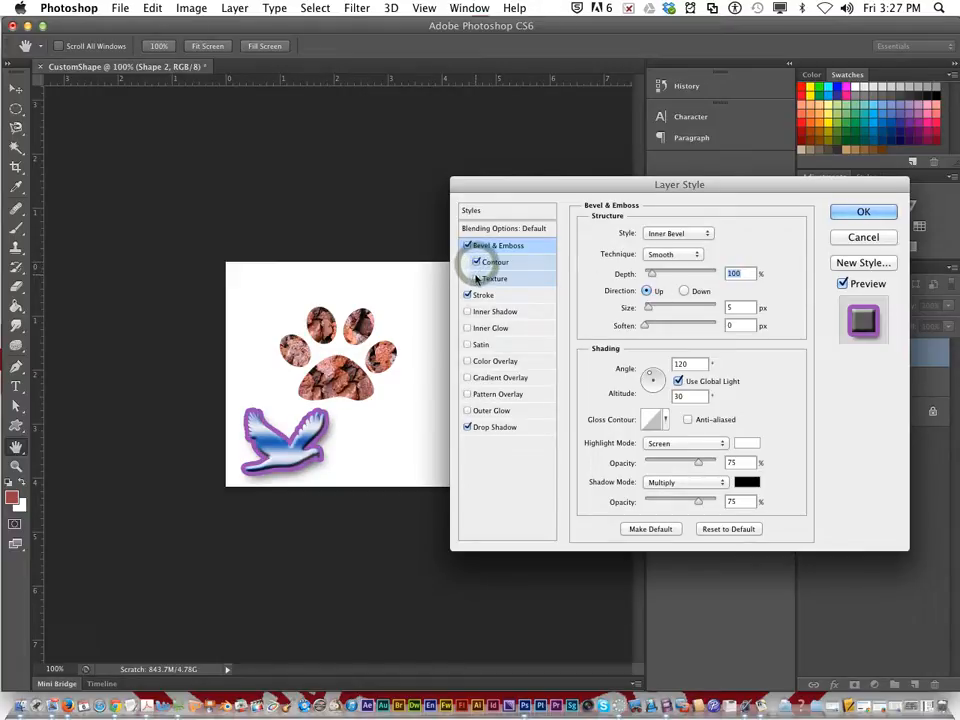
left_click(477, 279)
left_click(477, 279)
left_click(476, 262)
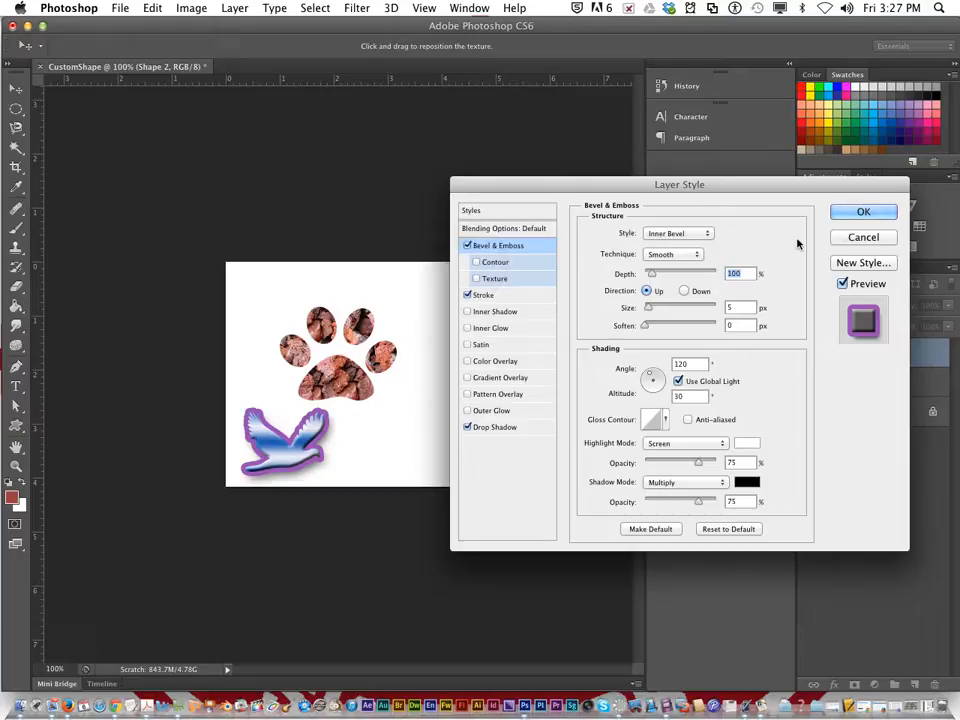
left_click(863, 211)
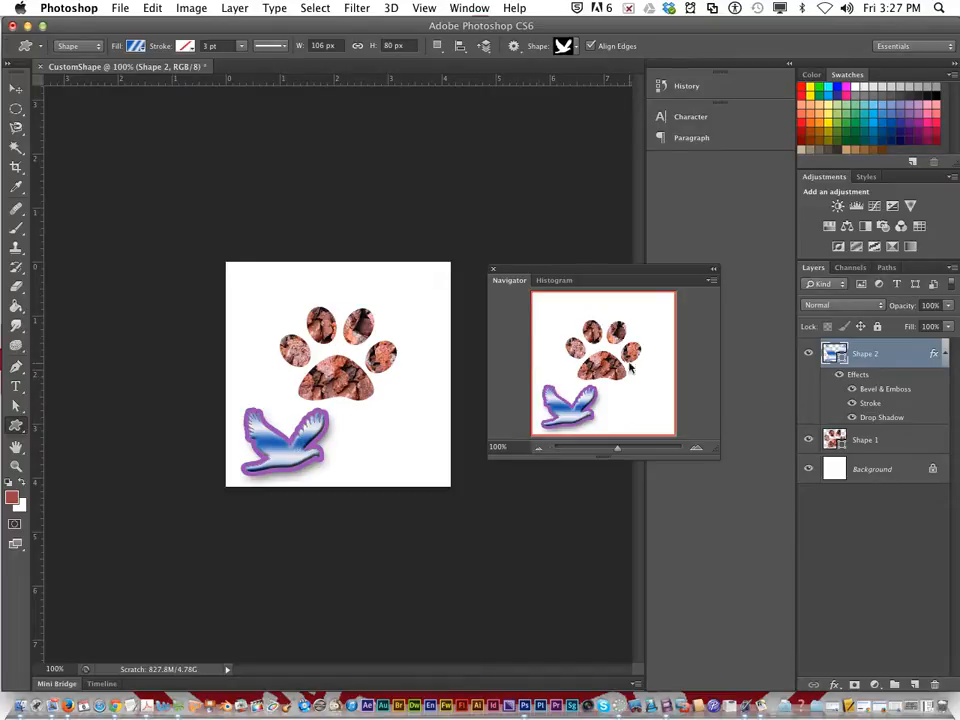
left_click(862, 442)
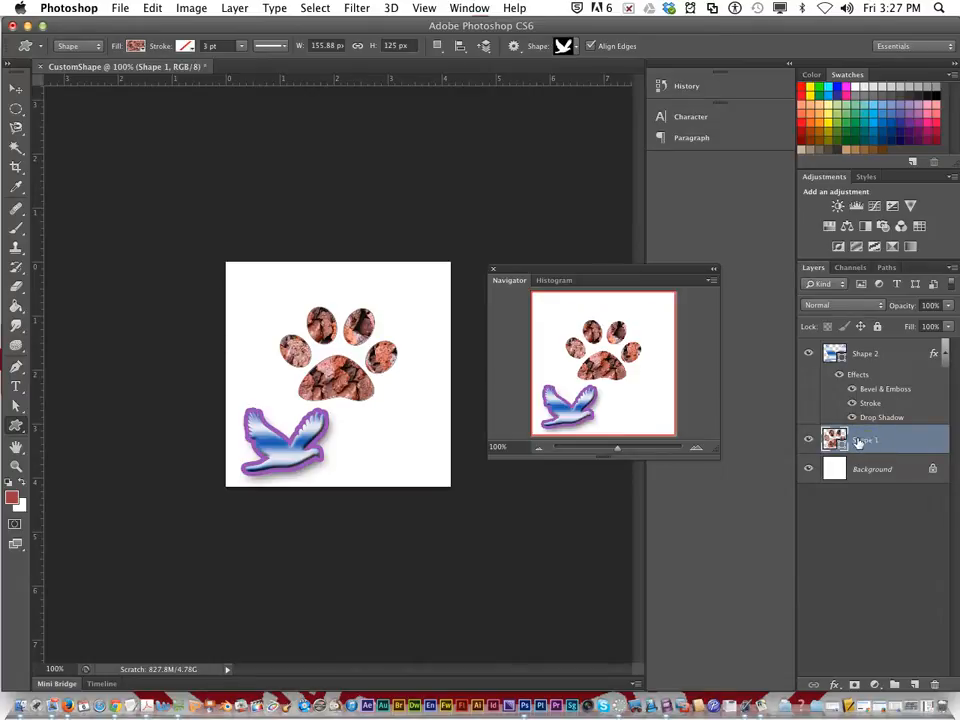
right_click(863, 440)
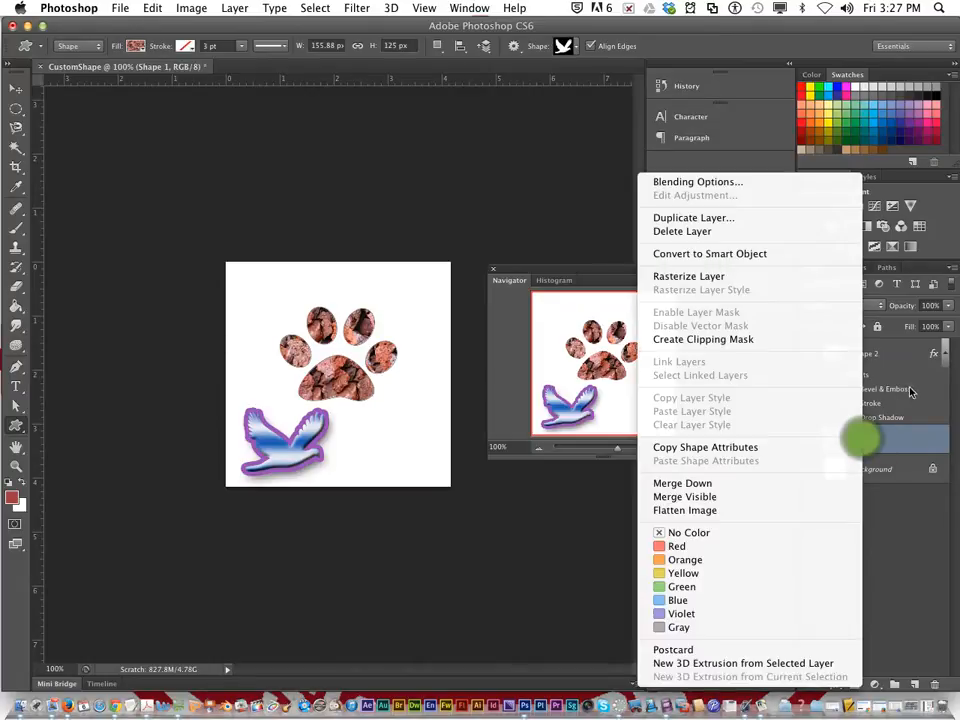
left_click(858, 439)
Copy the layer style of the bird's Shape 2 layer and paste it onto the paw print's Shape 1 layer.
left_click(868, 356)
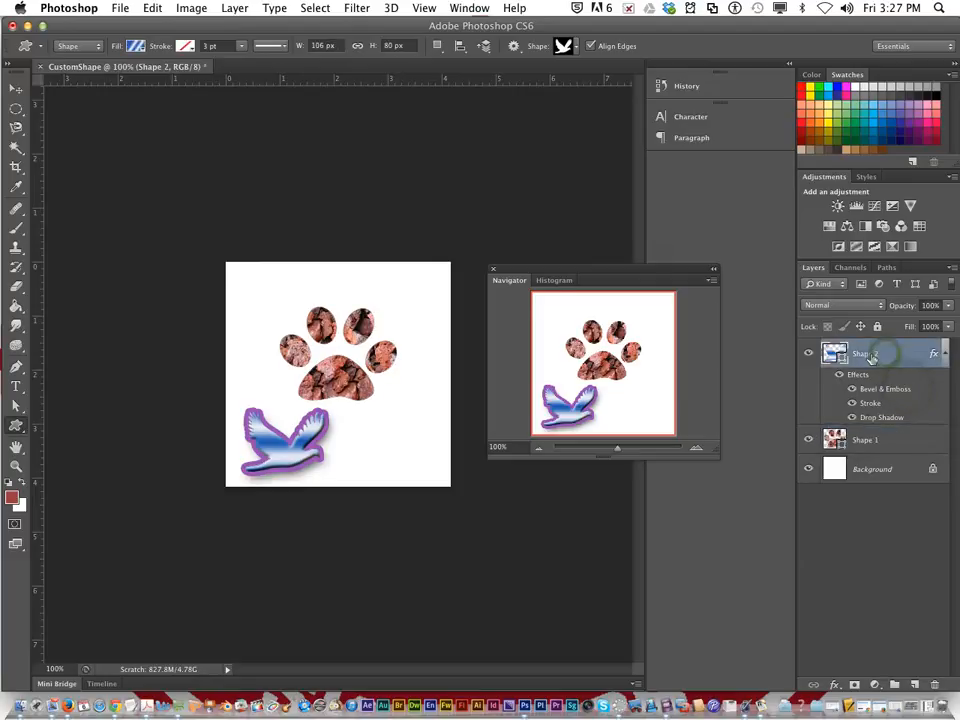
right_click(870, 357)
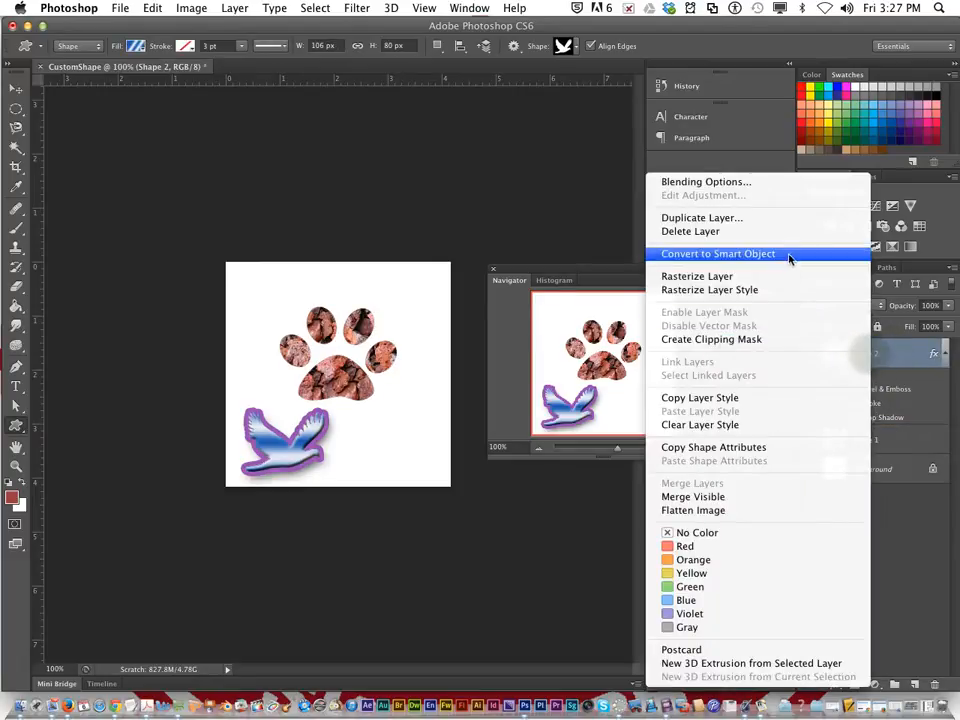
left_click(738, 399)
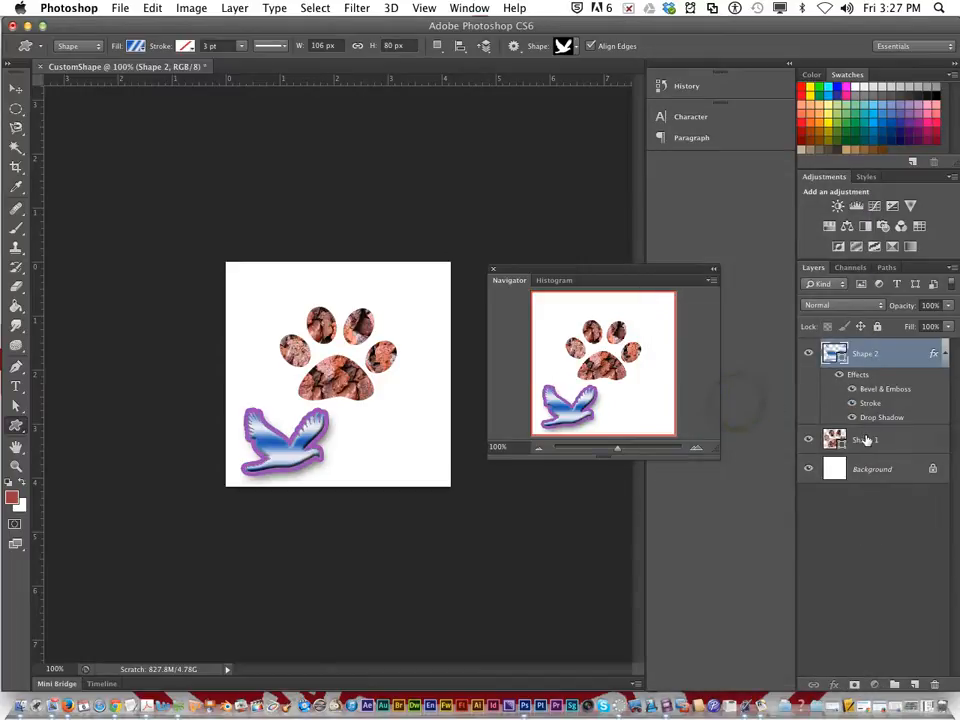
left_click(865, 439)
right_click(864, 437)
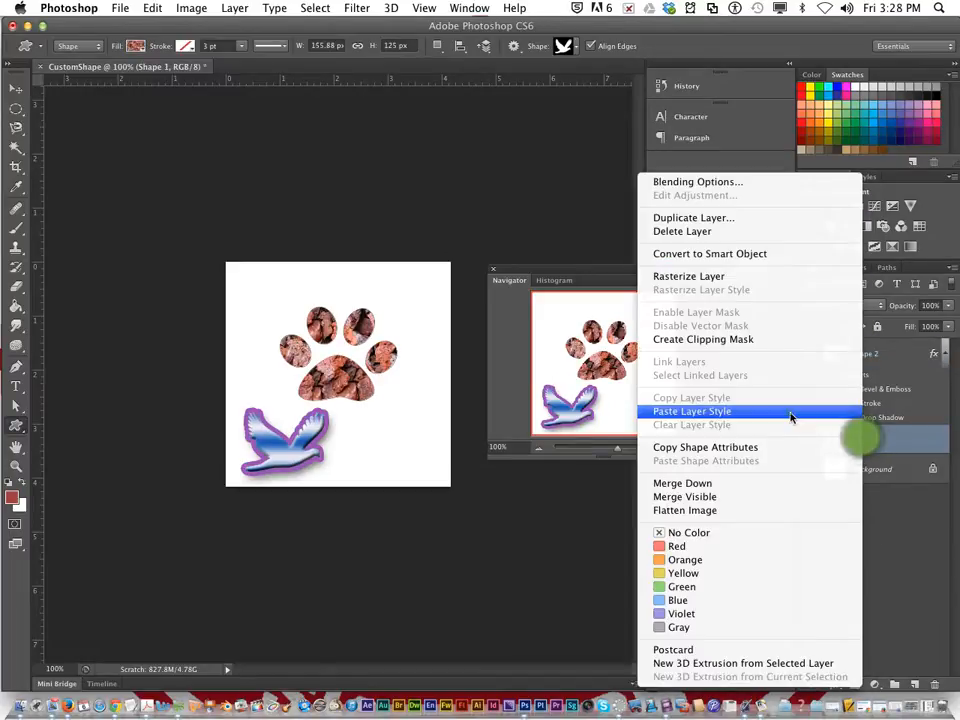
left_click(790, 417)
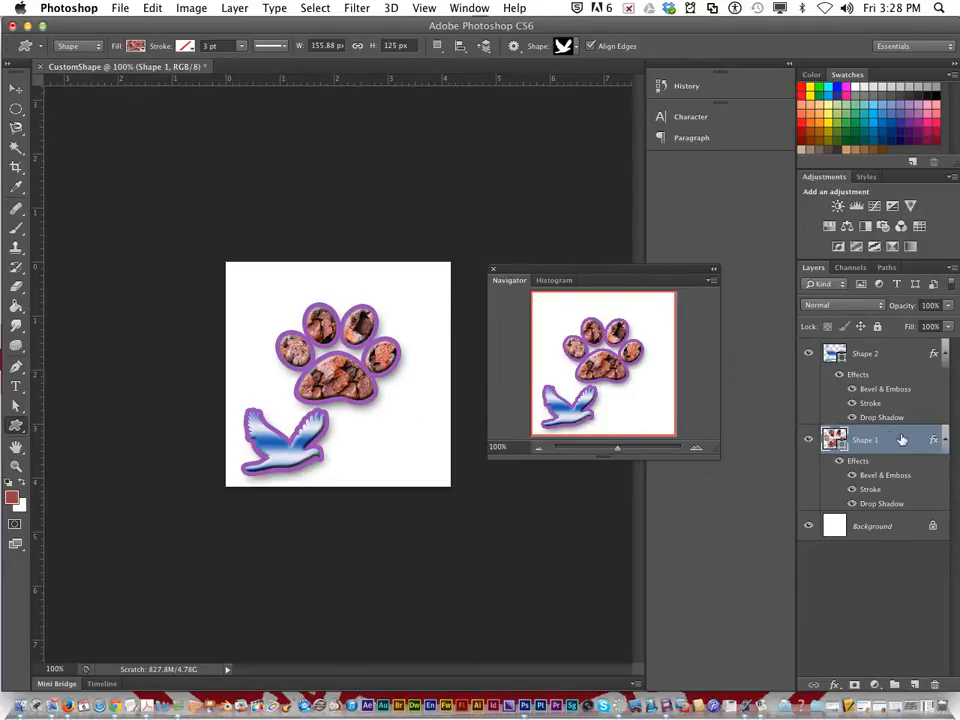
Undo the layer style pasted onto the paw print and give it an 8 px black outside stroke instead.
left_click(155, 8)
left_click(172, 24)
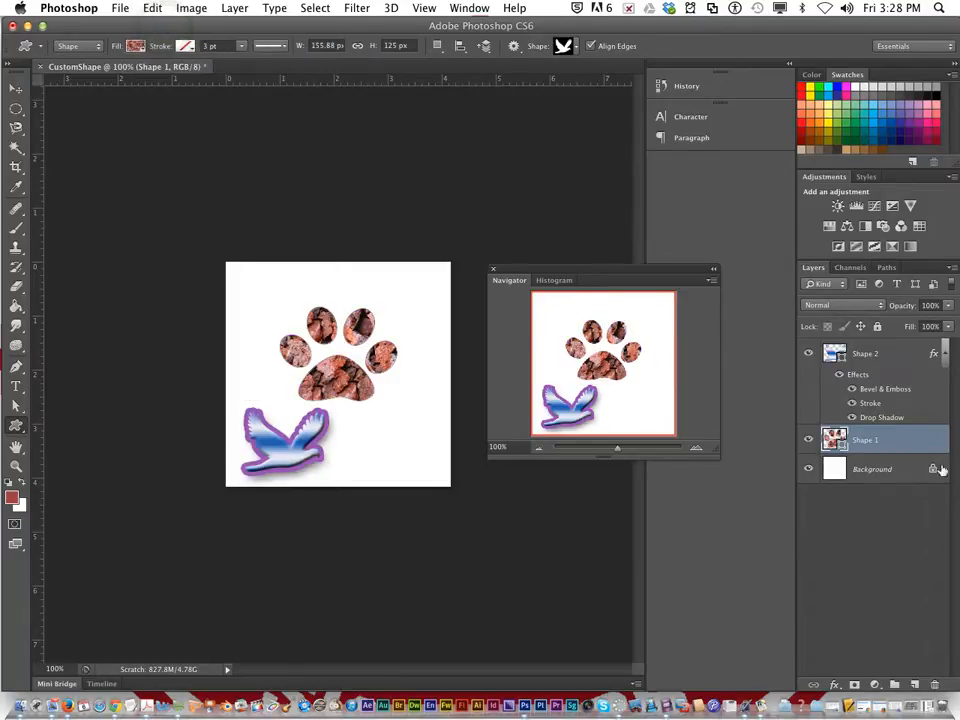
left_click(825, 685)
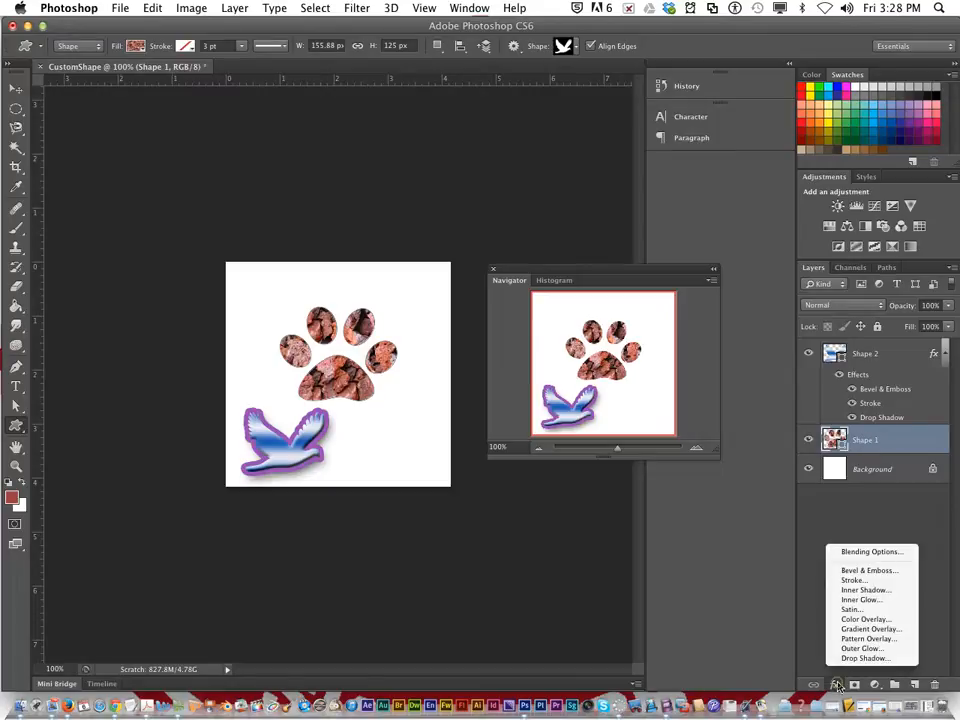
left_click(855, 580)
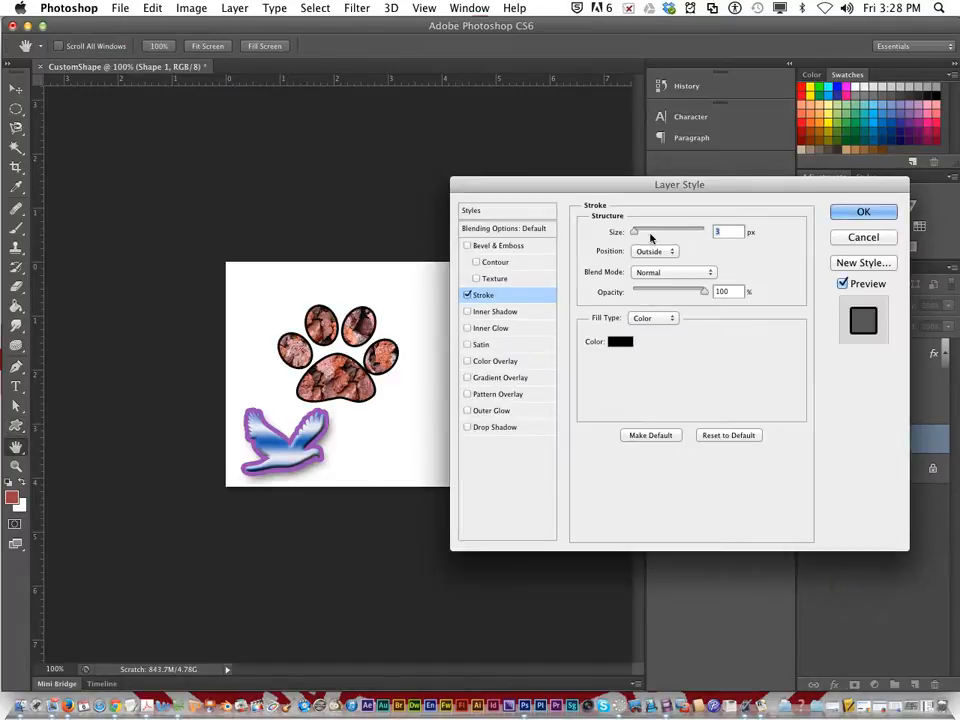
left_click_drag(634, 232, 639, 232)
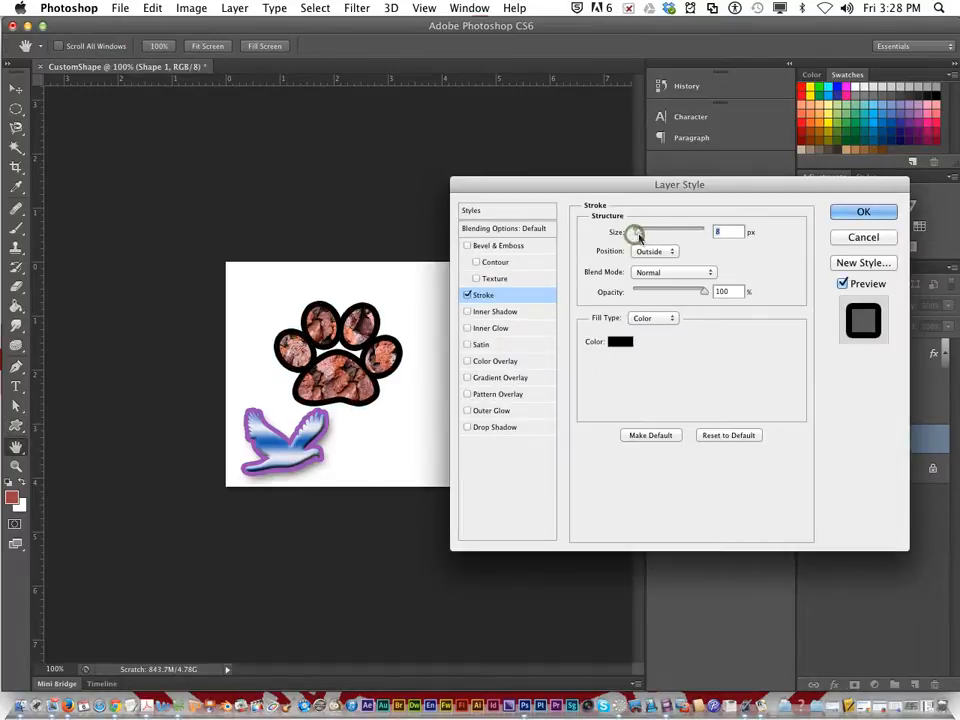
left_click(857, 211)
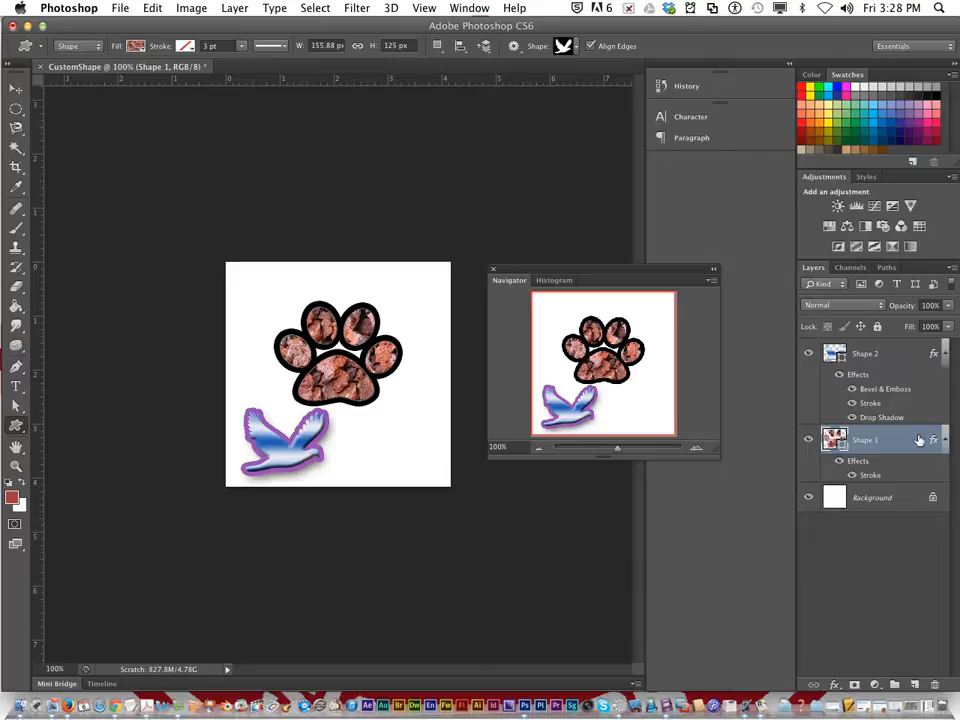
Review the bird's layer style and compare it with its Bevel & Emboss, Stroke and Drop Shadow effects hidden and shown.
double_click(933, 356)
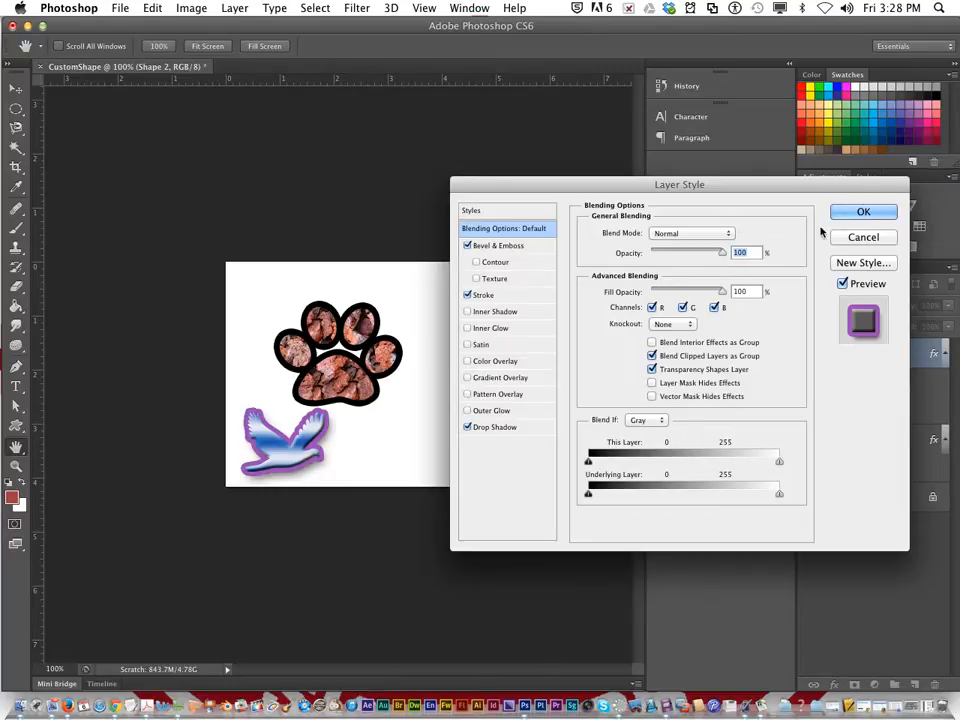
left_click(863, 237)
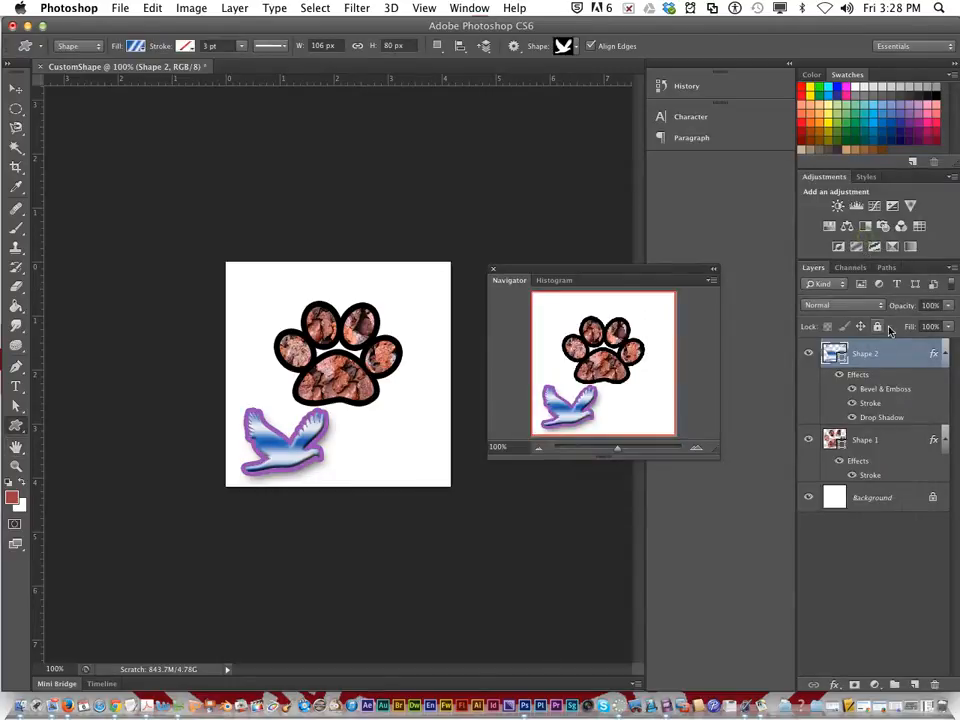
left_click(851, 389)
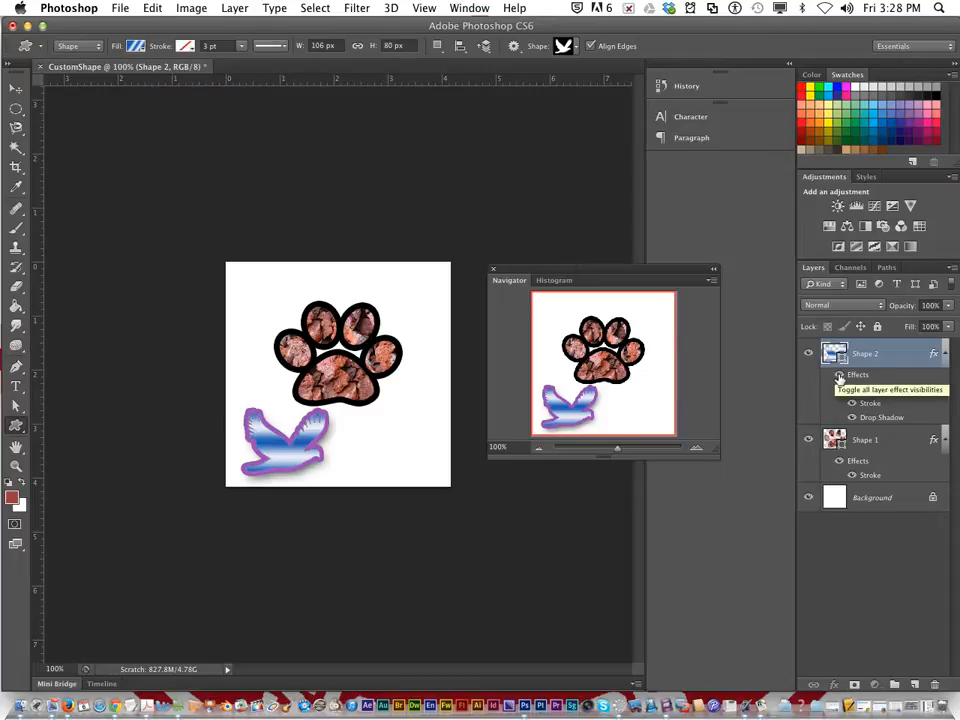
left_click(839, 375)
left_click(840, 377)
left_click(852, 403)
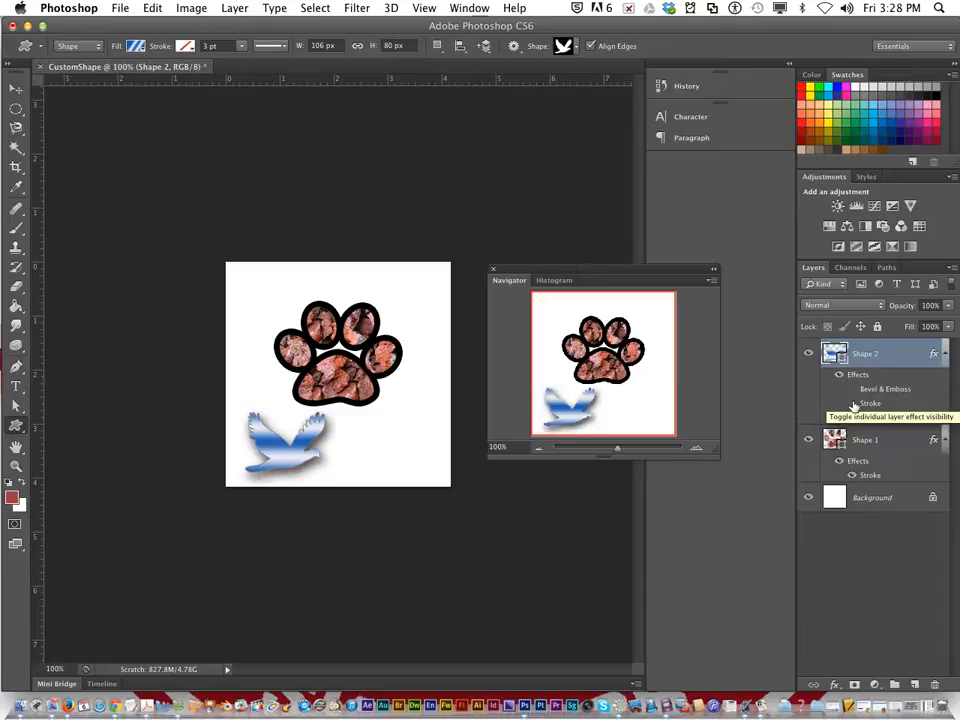
left_click(852, 403)
left_click(851, 418)
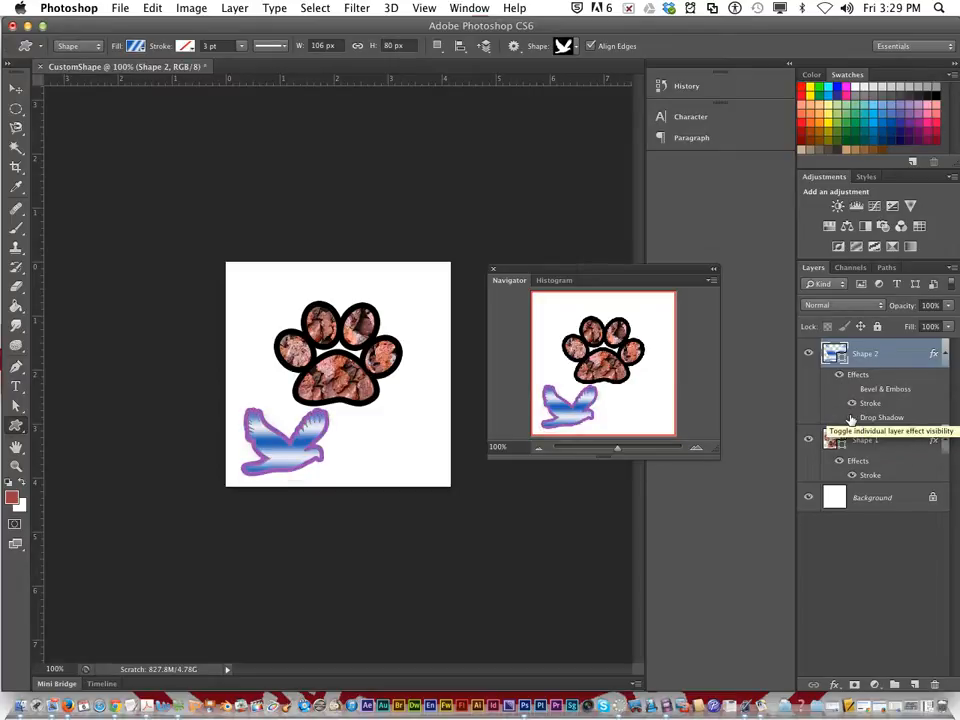
left_click(851, 418)
left_click(851, 389)
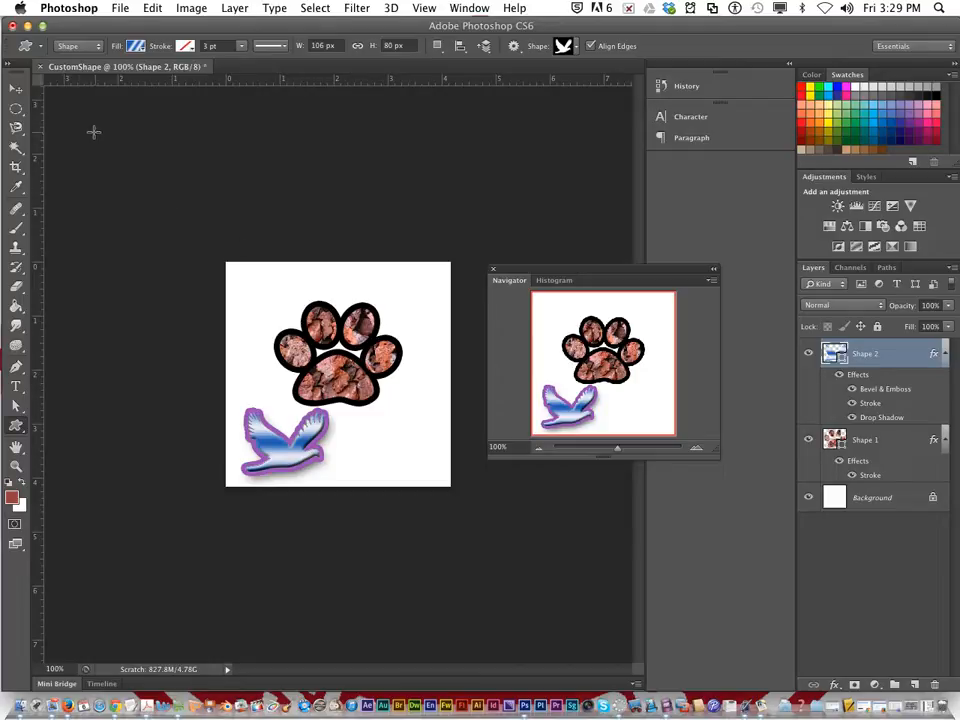
Save a JPEG copy named CustomShape.jpg in the lesson 1 folder with Maximum quality 12 and the Baseline ("Standard") format.
left_click(120, 9)
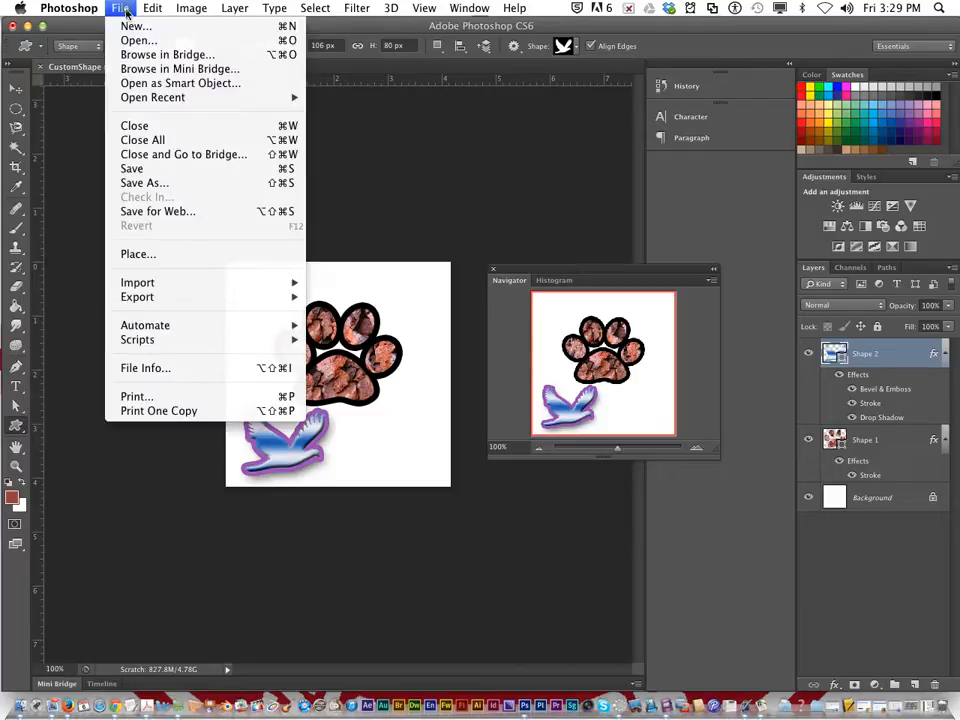
left_click(207, 184)
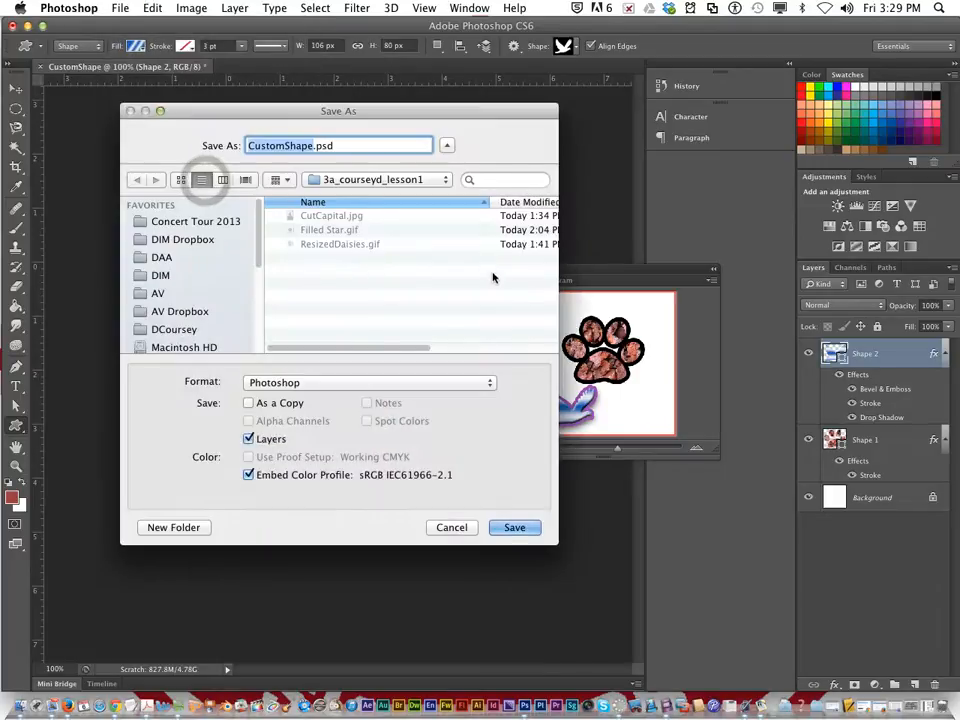
left_click(446, 180)
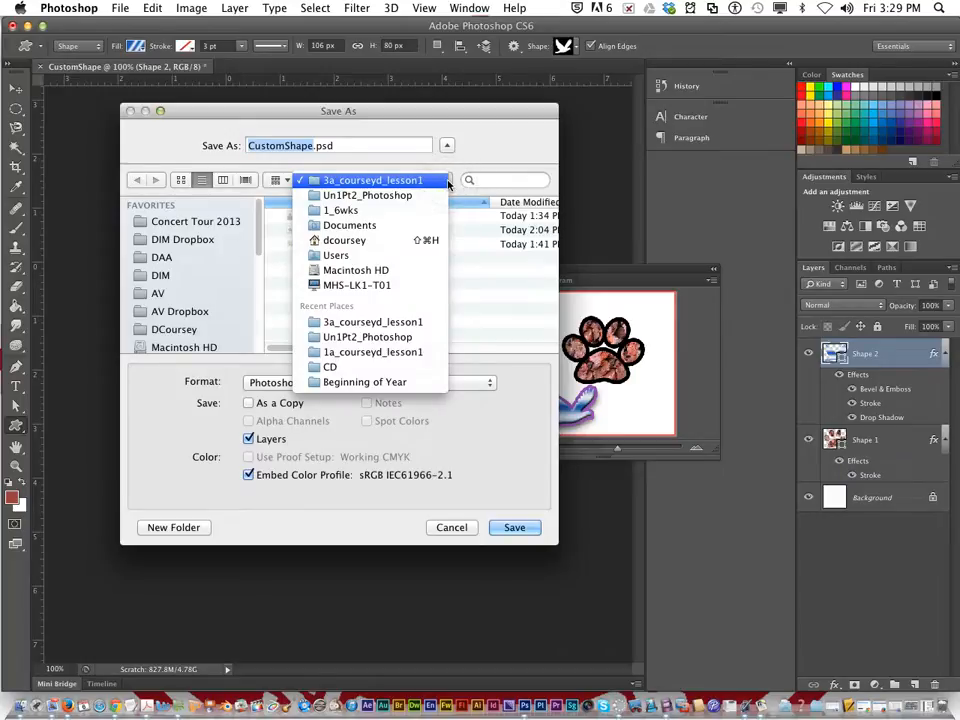
left_click(409, 322)
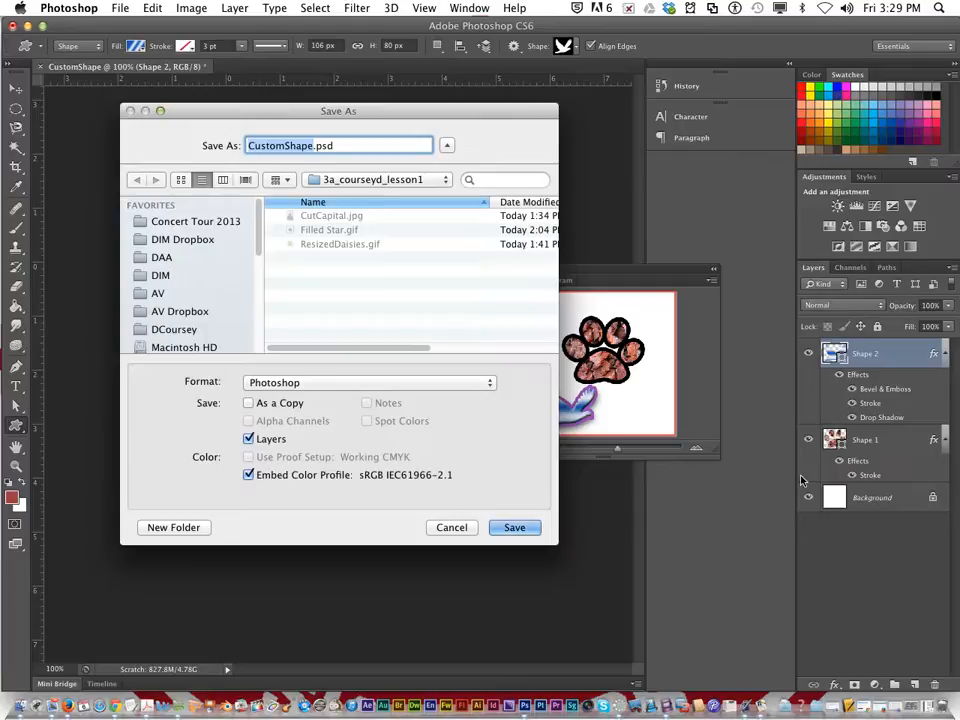
left_click(482, 383)
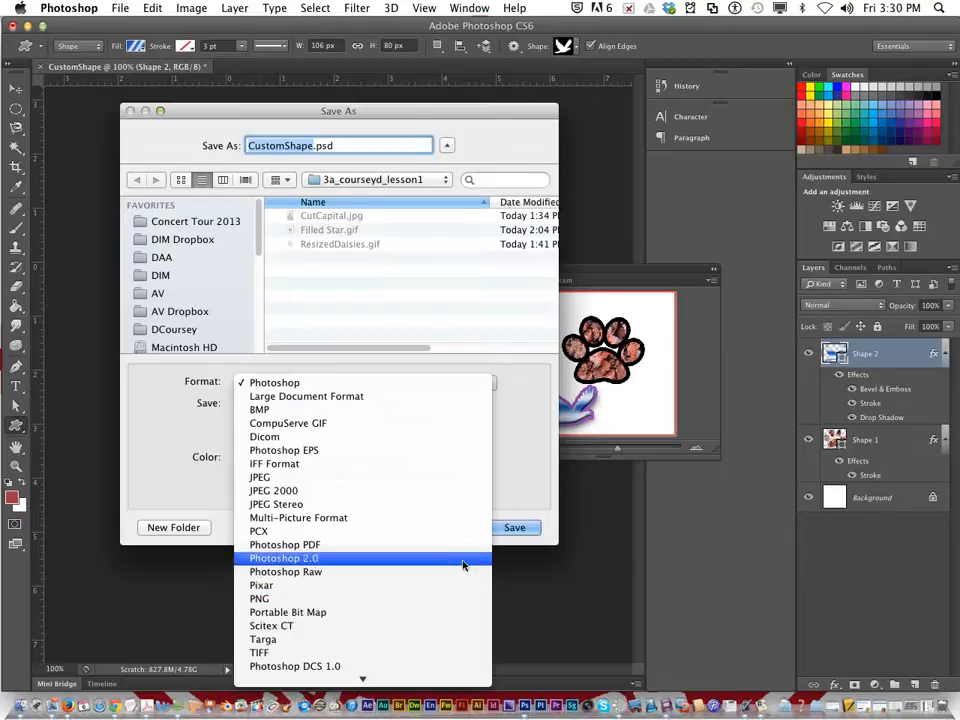
left_click(537, 449)
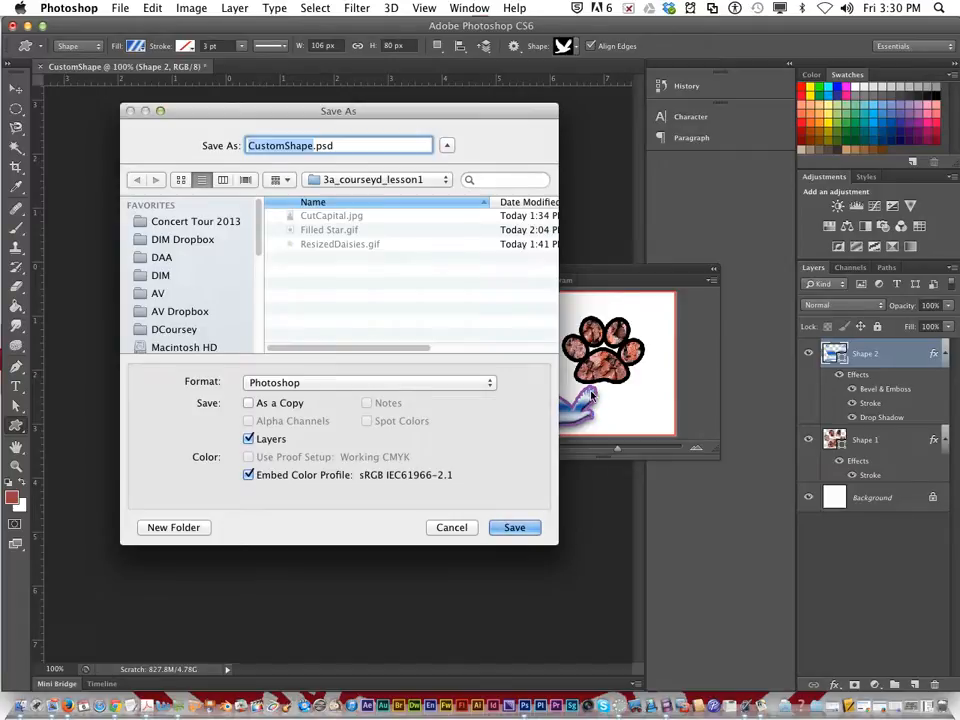
left_click(487, 384)
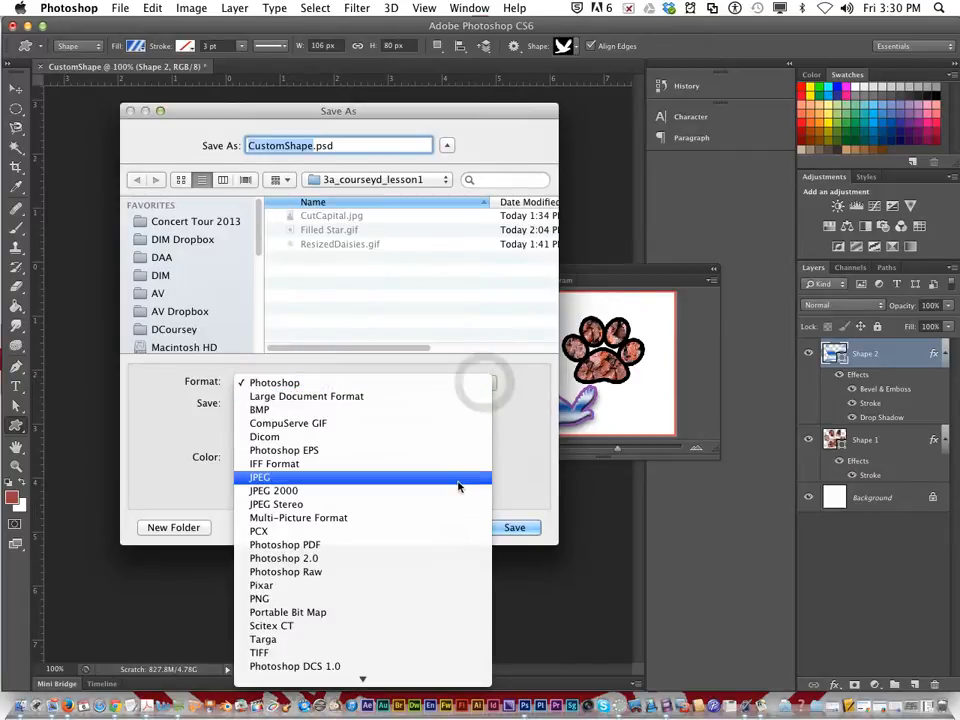
left_click(390, 484)
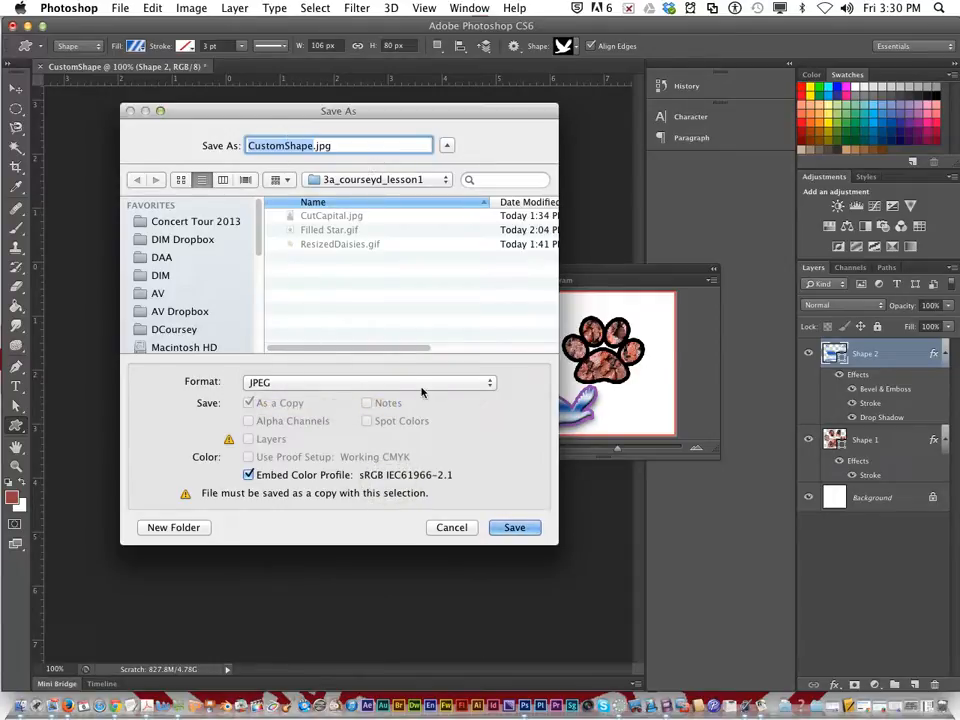
left_click(514, 530)
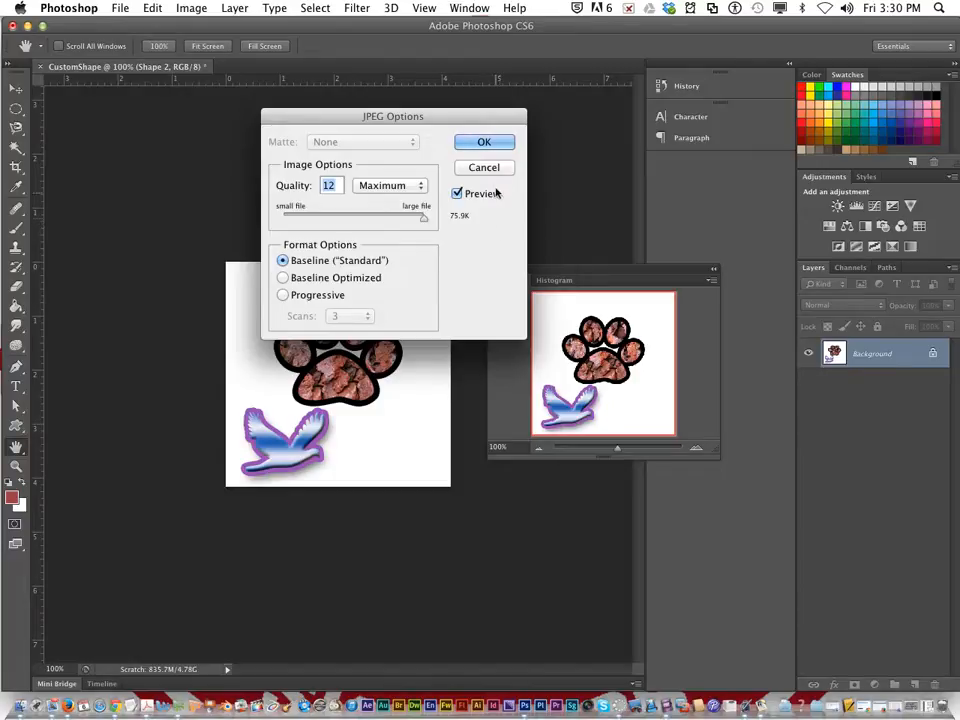
left_click(491, 144)
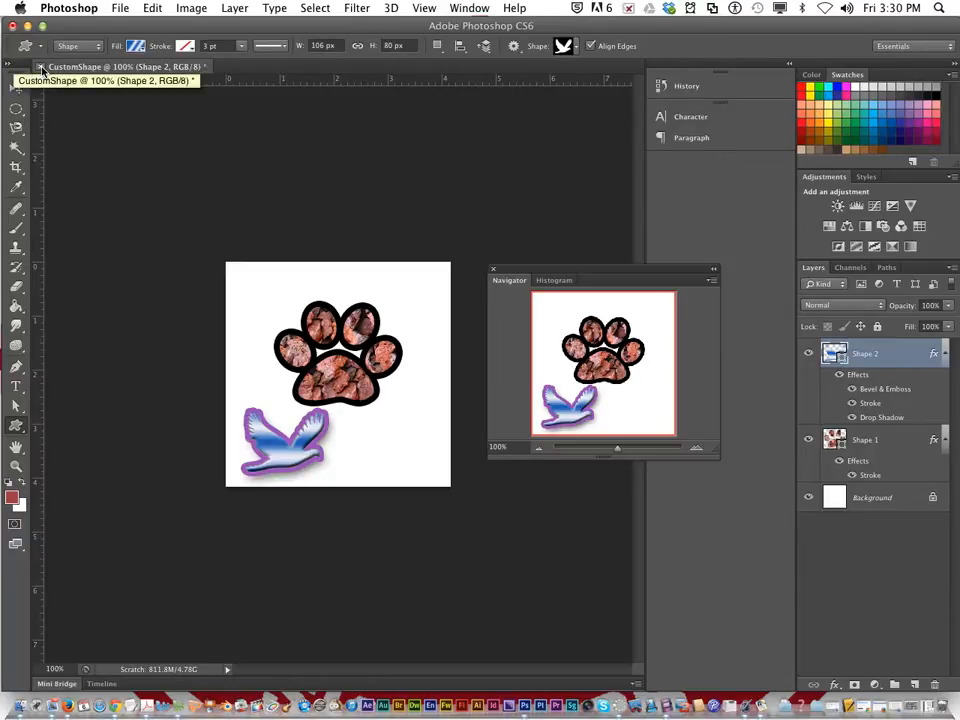
left_click(119, 8)
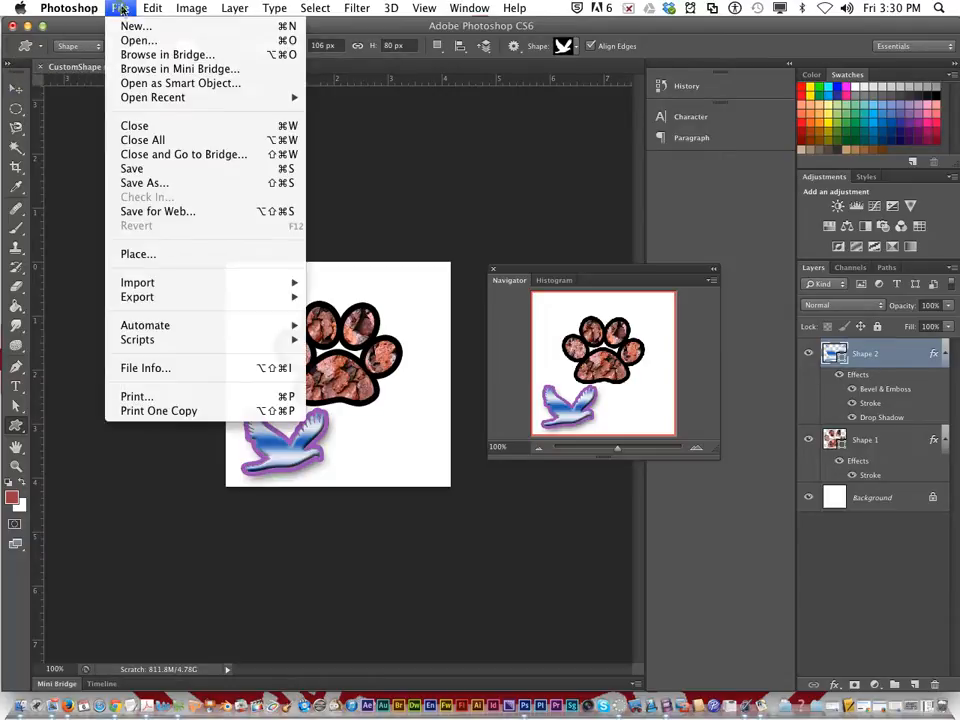
left_click(152, 126)
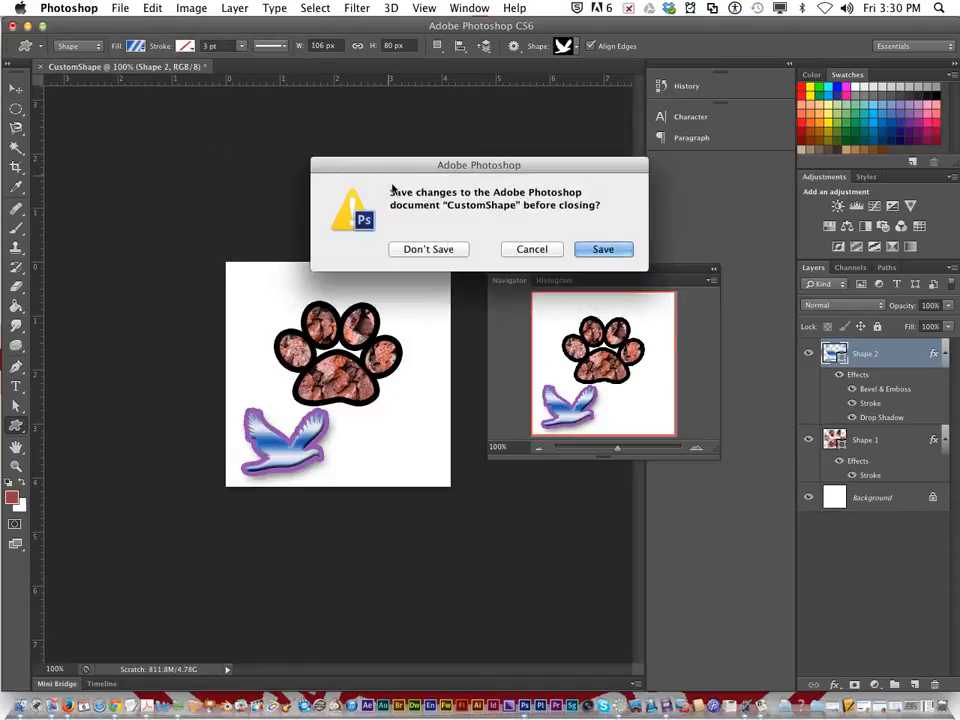
left_click(598, 251)
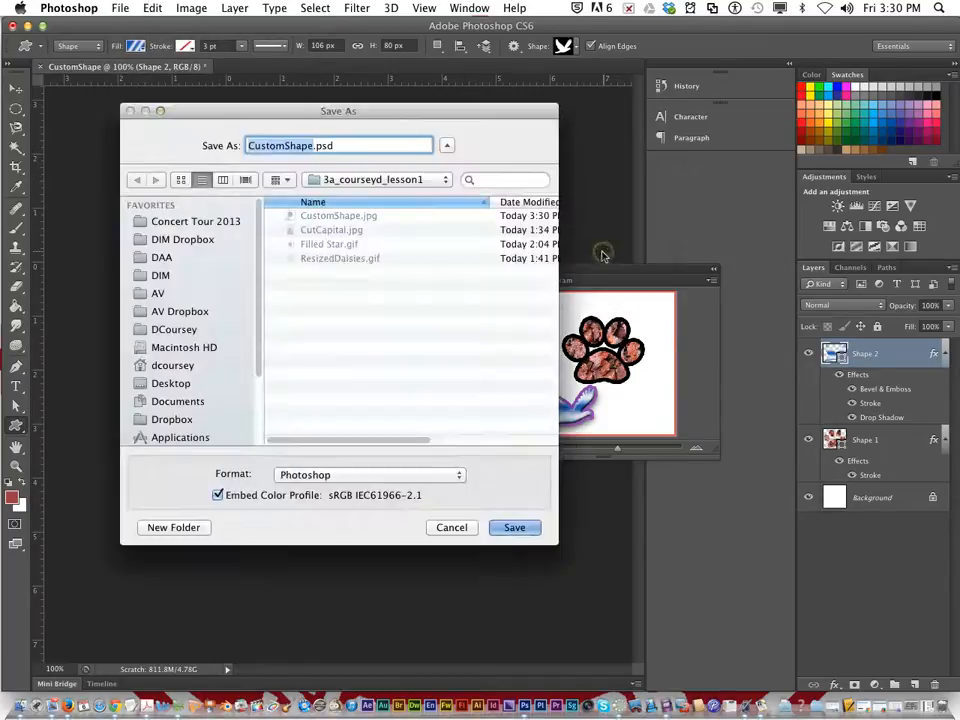
left_click(457, 529)
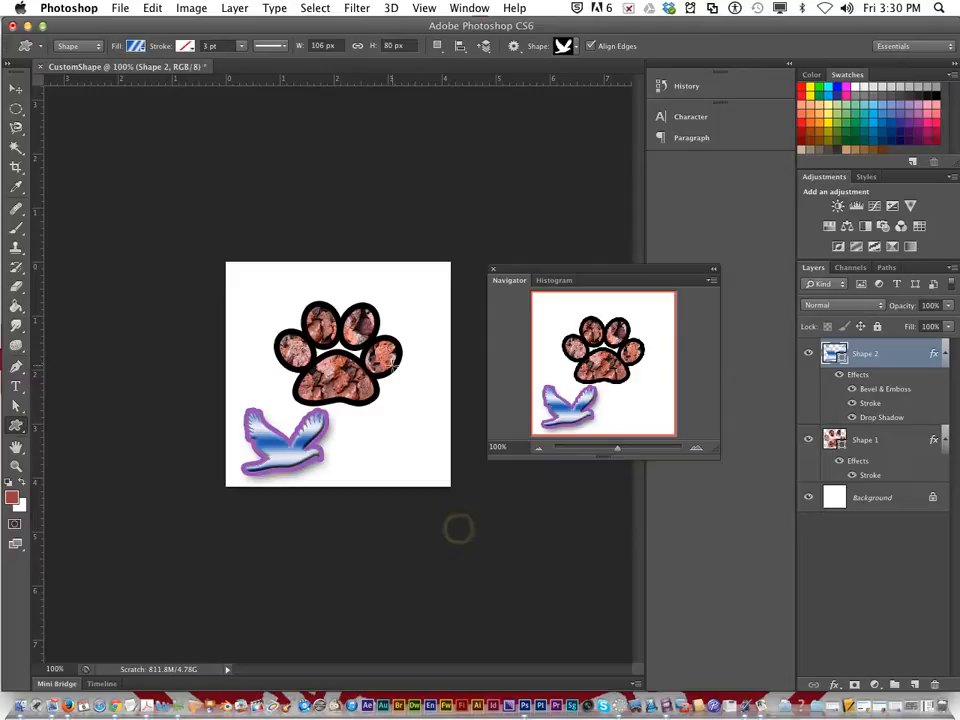